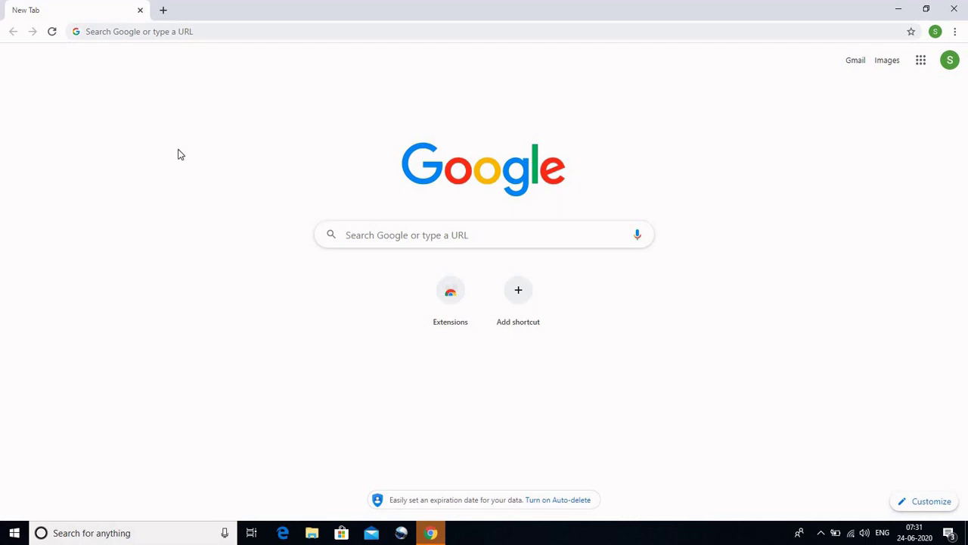
# - Search Google for moovly and open the official Moovly website from the results
pyautogui.click(188, 31)
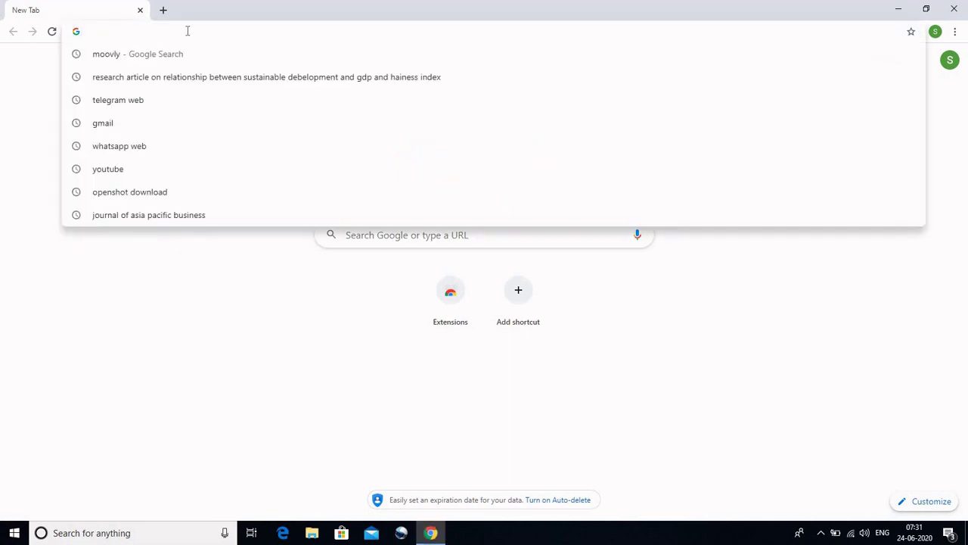
pyautogui.click(149, 56)
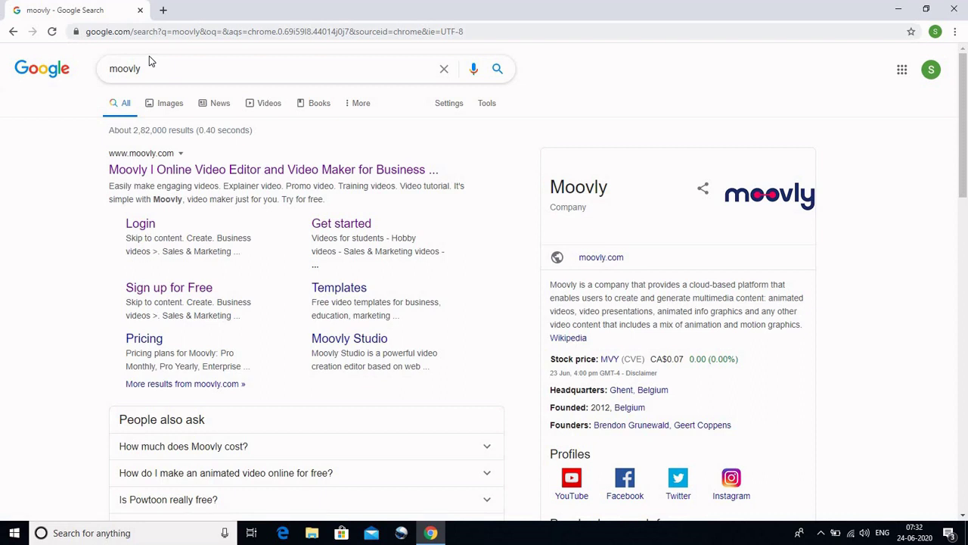
pyautogui.click(301, 171)
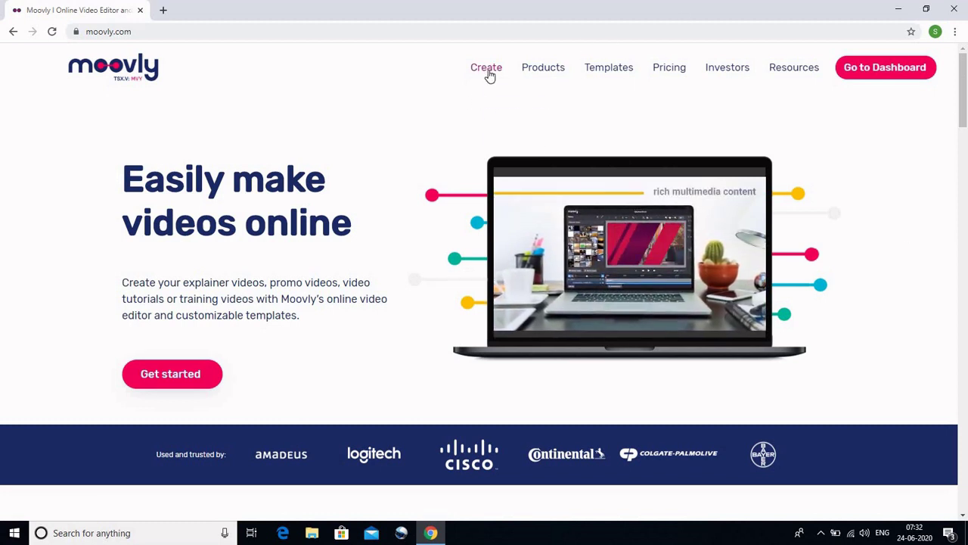
# - Open the Videos for teachers page from the education videos offered on the Moovly site
pyautogui.moveTo(489, 74)
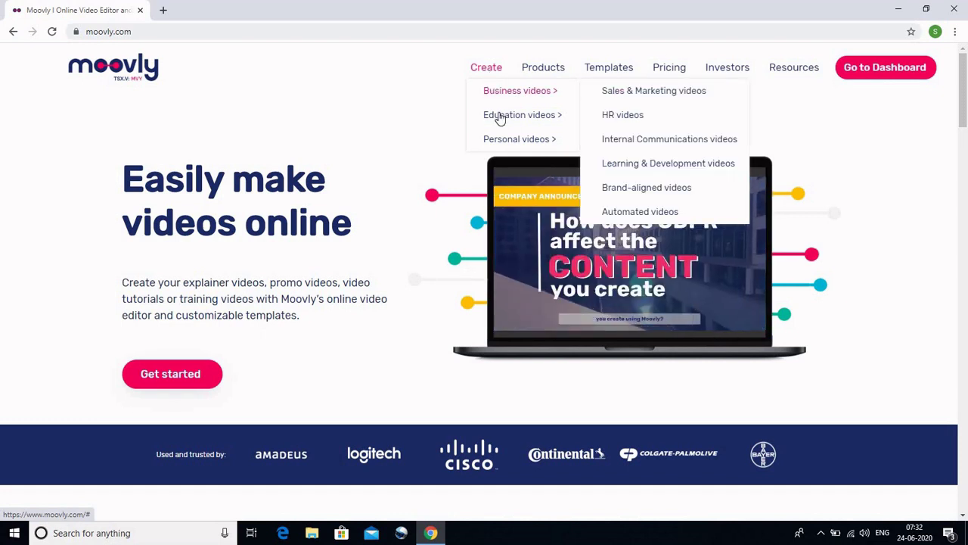
pyautogui.moveTo(504, 143)
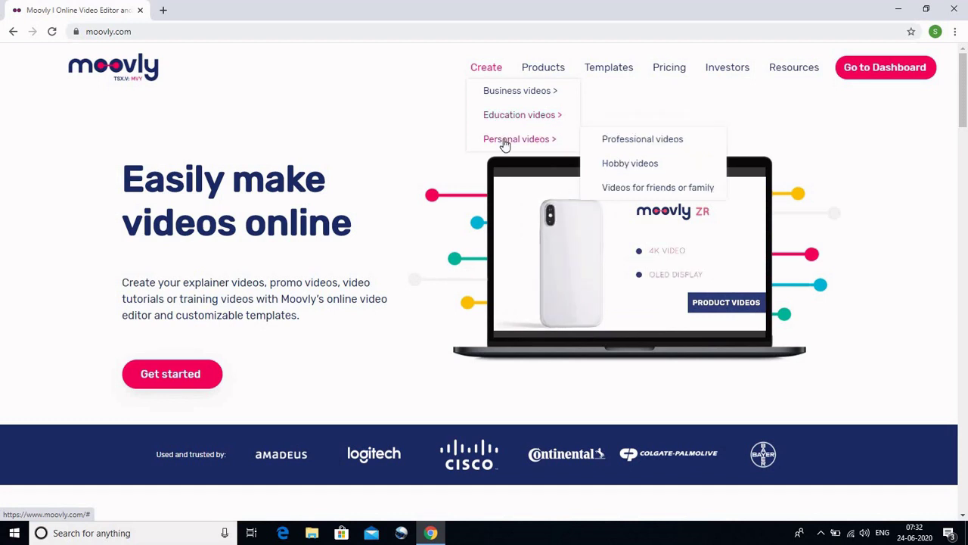
pyautogui.moveTo(513, 125)
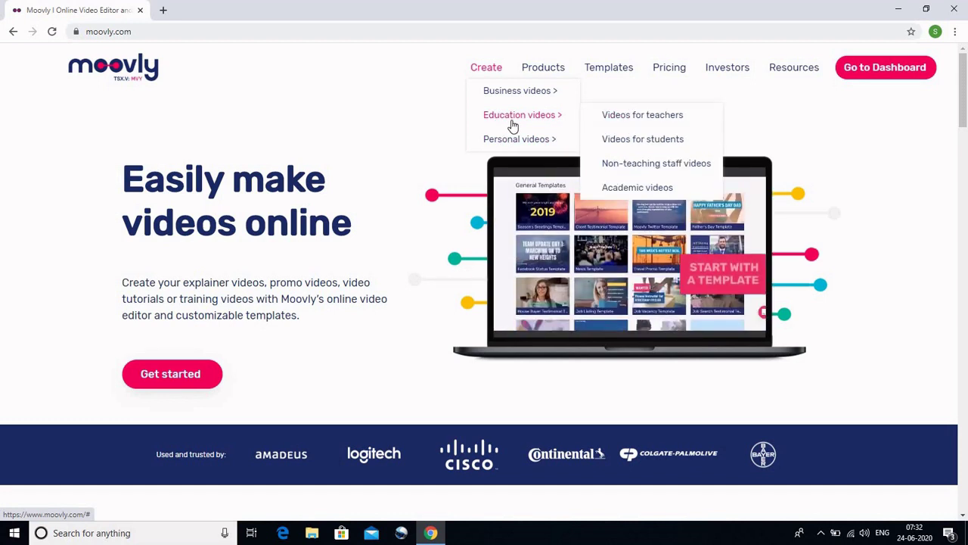
pyautogui.click(646, 117)
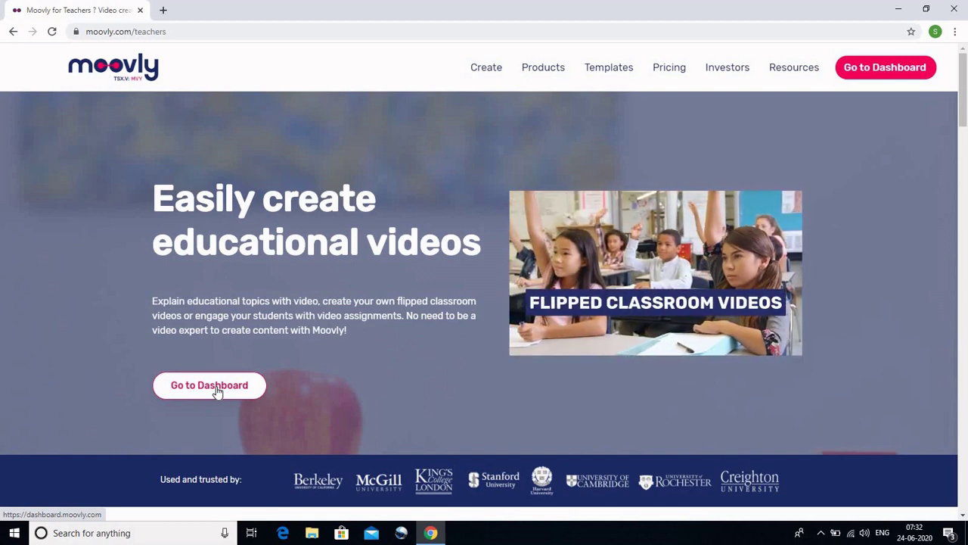
# - Go to the Moovly dashboard and dismiss the summer sale banner above the projects
pyautogui.click(885, 68)
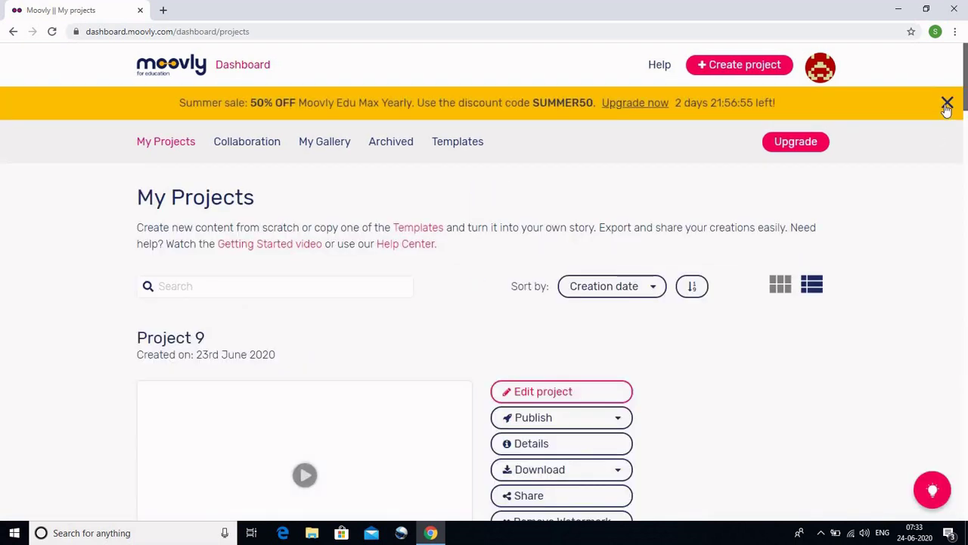
pyautogui.click(946, 106)
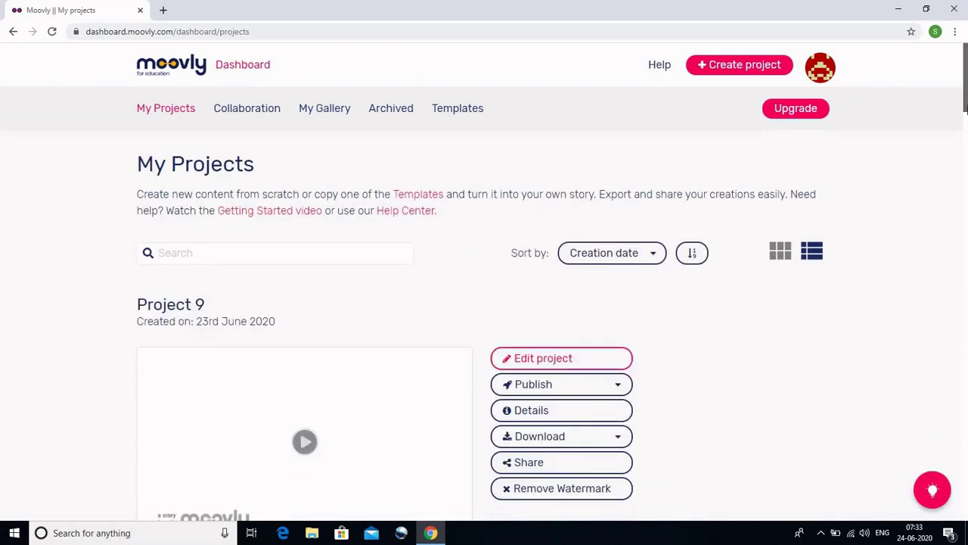
pyautogui.click(820, 76)
pyautogui.moveTo(966, 117); pyautogui.dragTo(966, 73)
# - Create a new project from scratch in a maximized editor window, declining the introductory walk-through and dismissing its hint
pyautogui.click(746, 69)
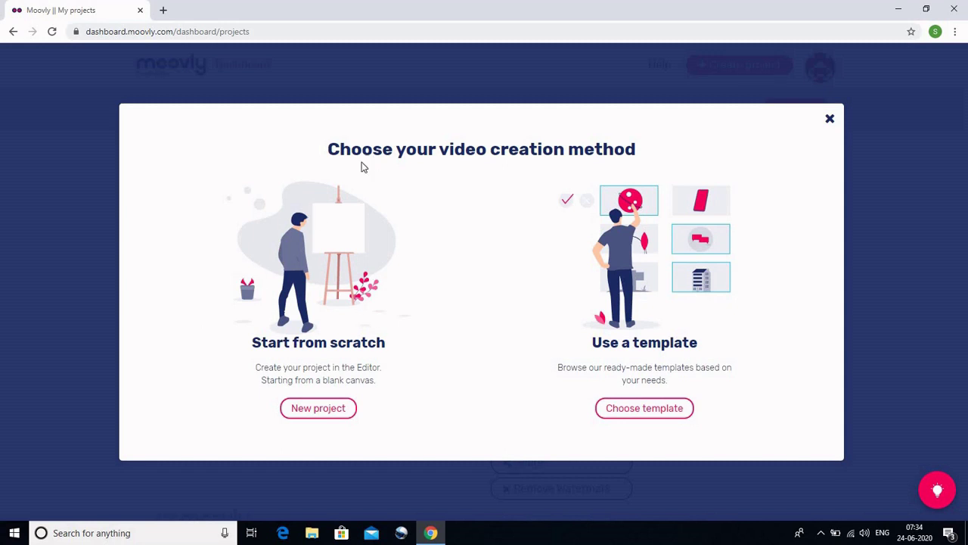
pyautogui.click(313, 415)
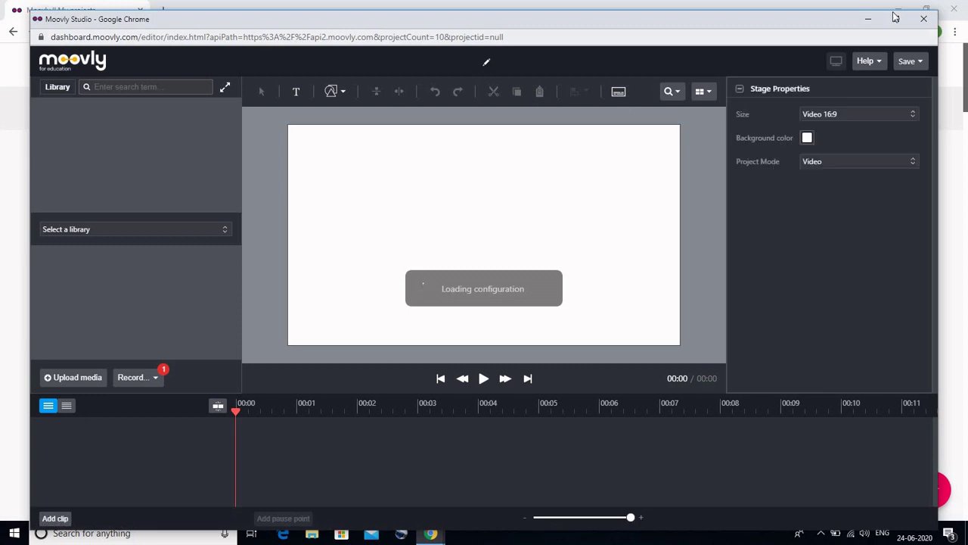
pyautogui.click(895, 17)
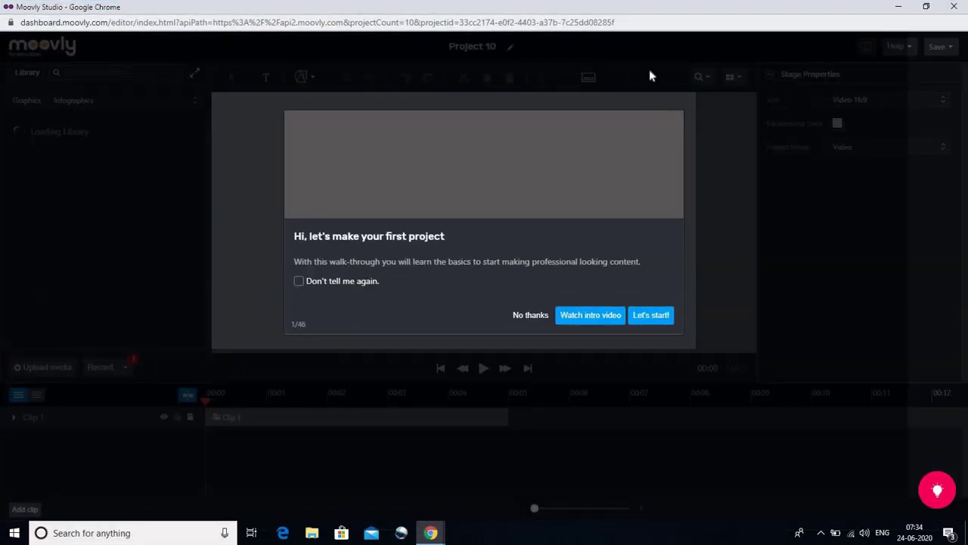
pyautogui.click(528, 317)
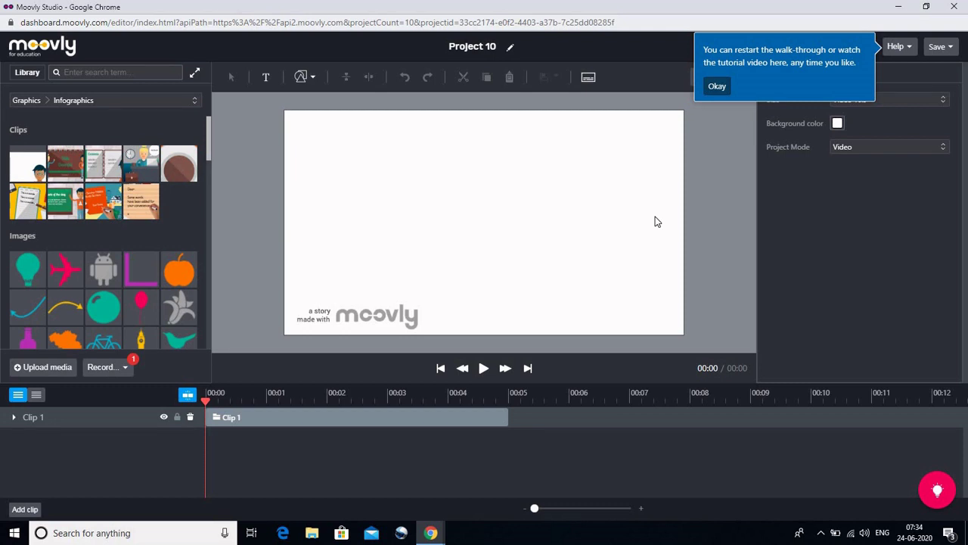
pyautogui.click(717, 86)
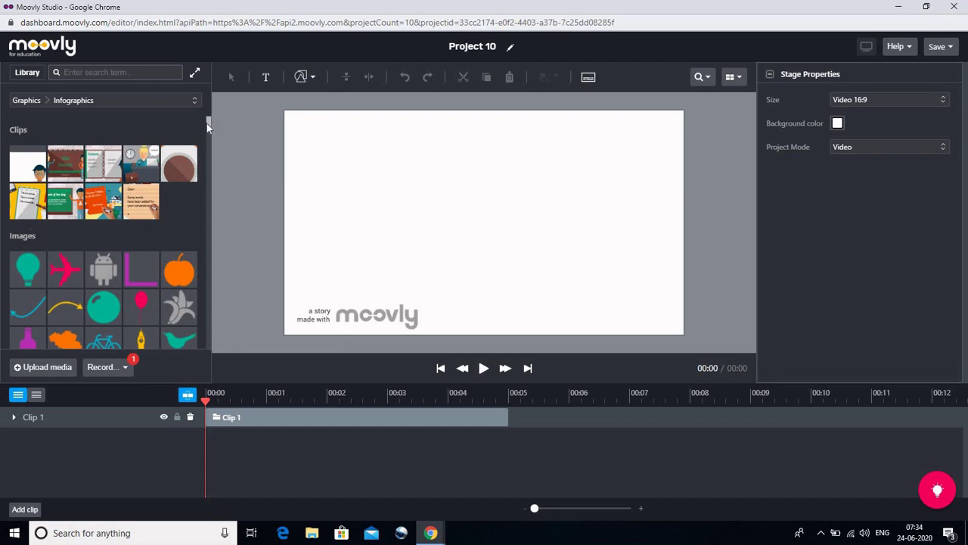
# - Rename the project as FDP 3
pyautogui.moveTo(208, 127); pyautogui.dragTo(207, 211)
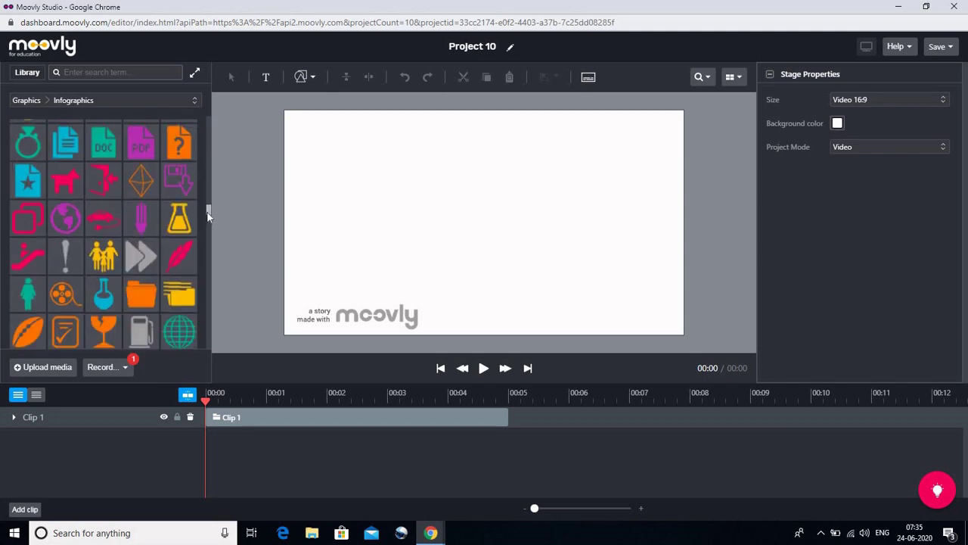
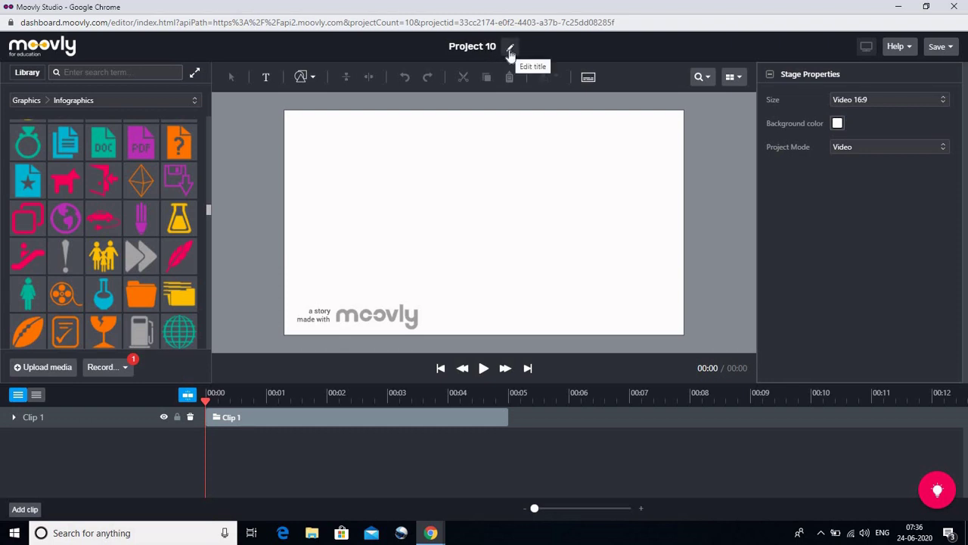
pyautogui.click(510, 50)
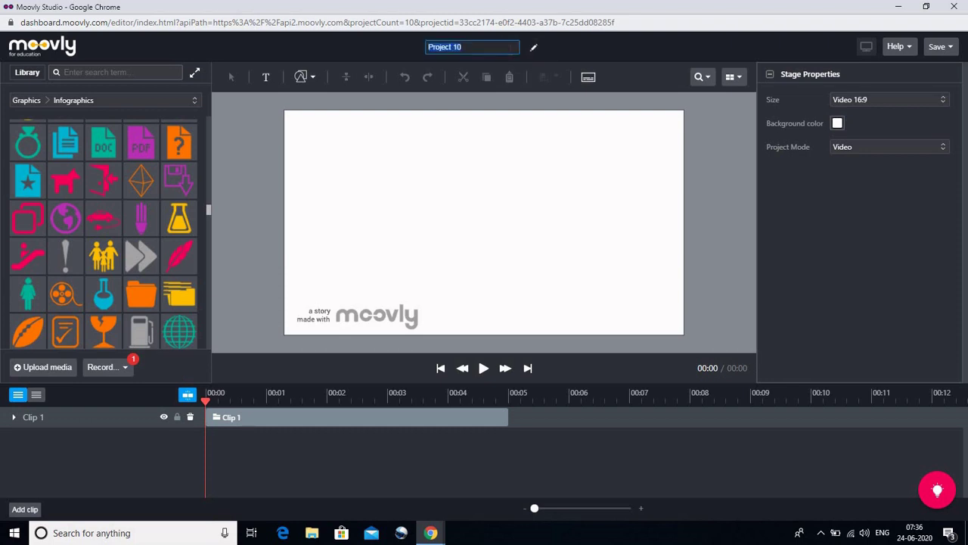
pyautogui.write('FDP 3')
# - Look through the available graphics and stock media libraries and open the Motion Graphics library
pyautogui.click(21, 75)
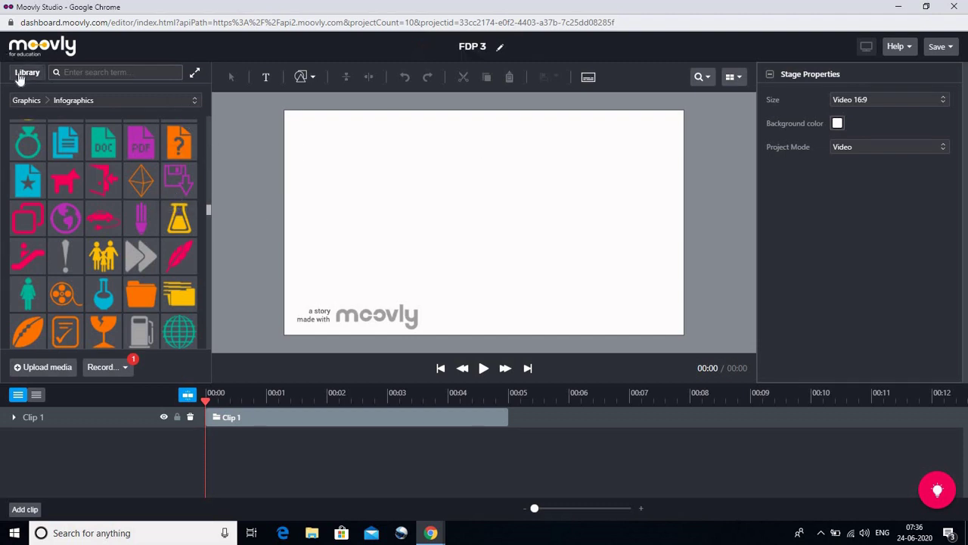
pyautogui.click(21, 76)
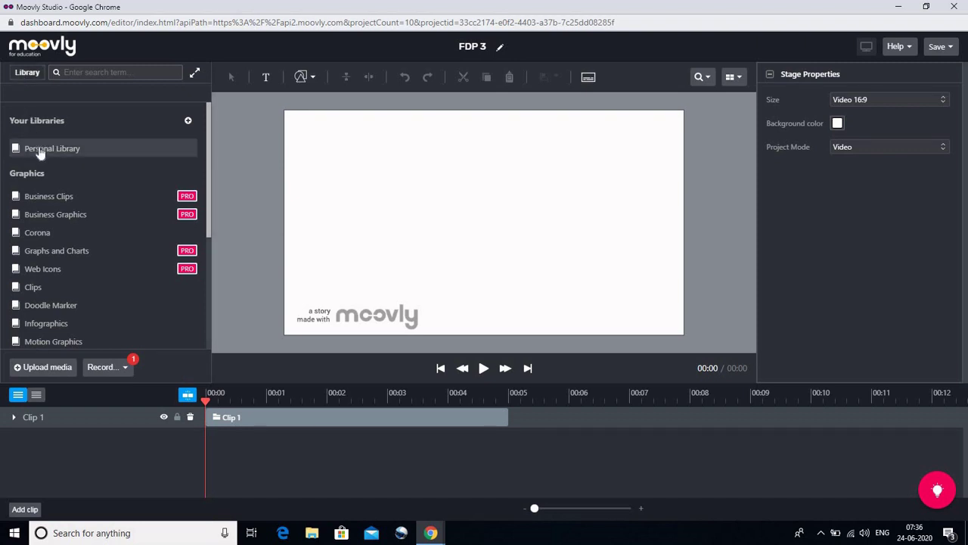
pyautogui.moveTo(209, 153); pyautogui.dragTo(205, 194)
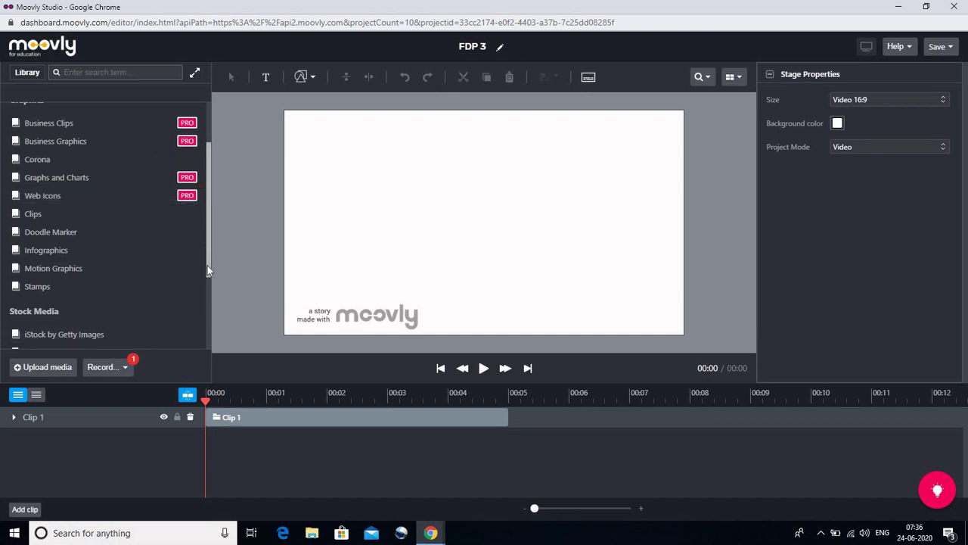
pyautogui.moveTo(207, 265); pyautogui.dragTo(268, 47)
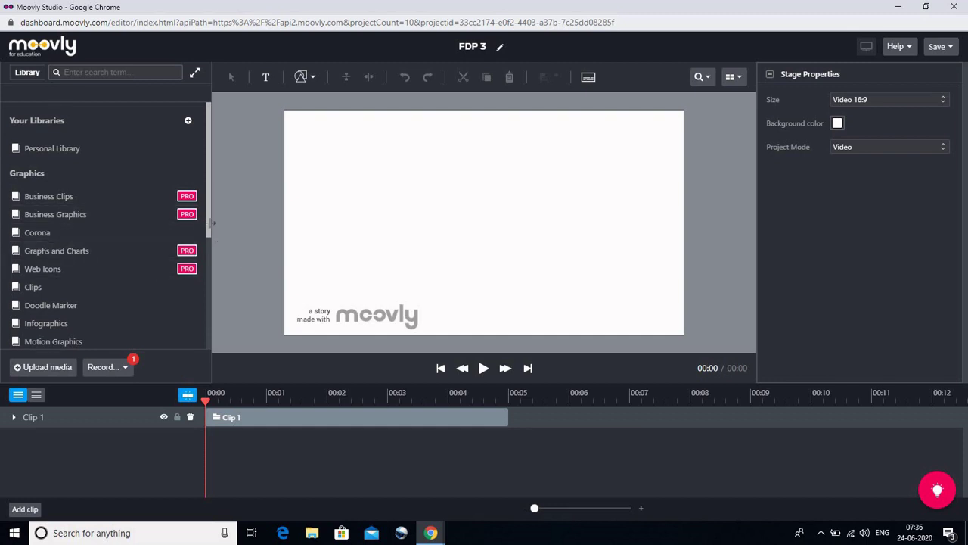
pyautogui.moveTo(206, 235); pyautogui.dragTo(210, 294)
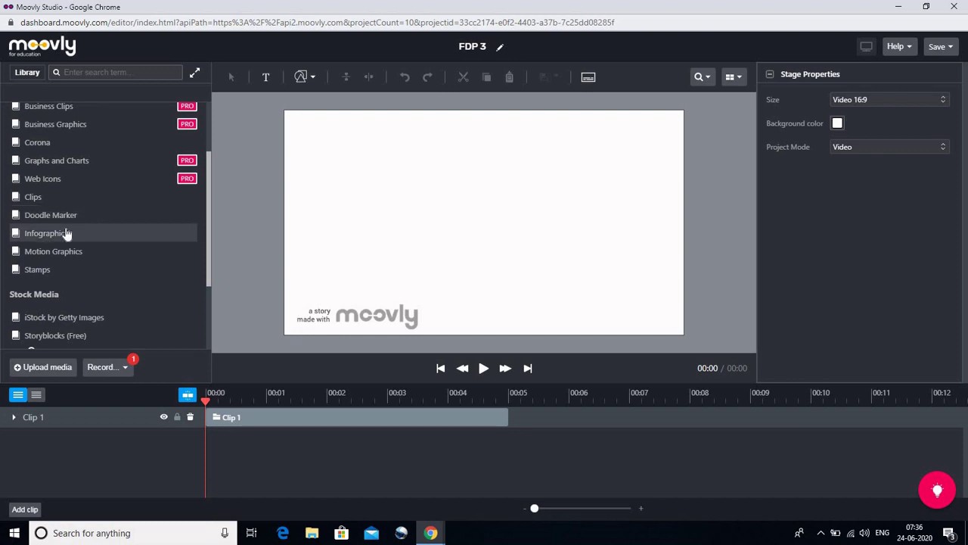
pyautogui.moveTo(206, 279); pyautogui.dragTo(202, 343)
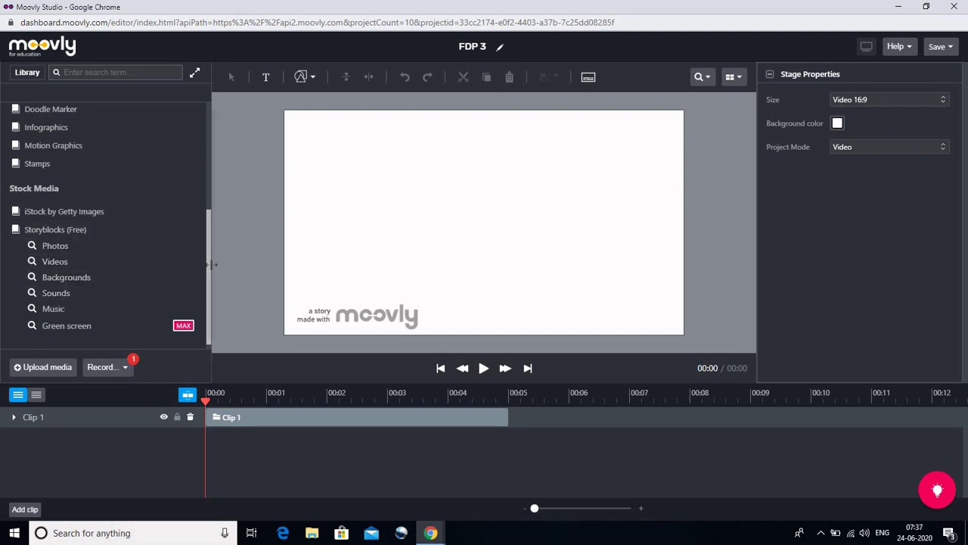
pyautogui.scroll(1, 208, 261)
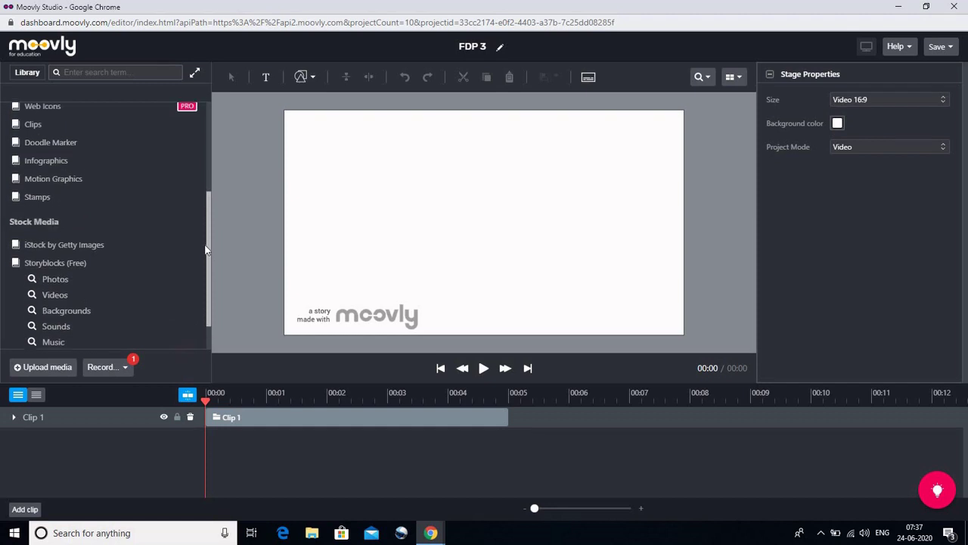
pyautogui.click(65, 191)
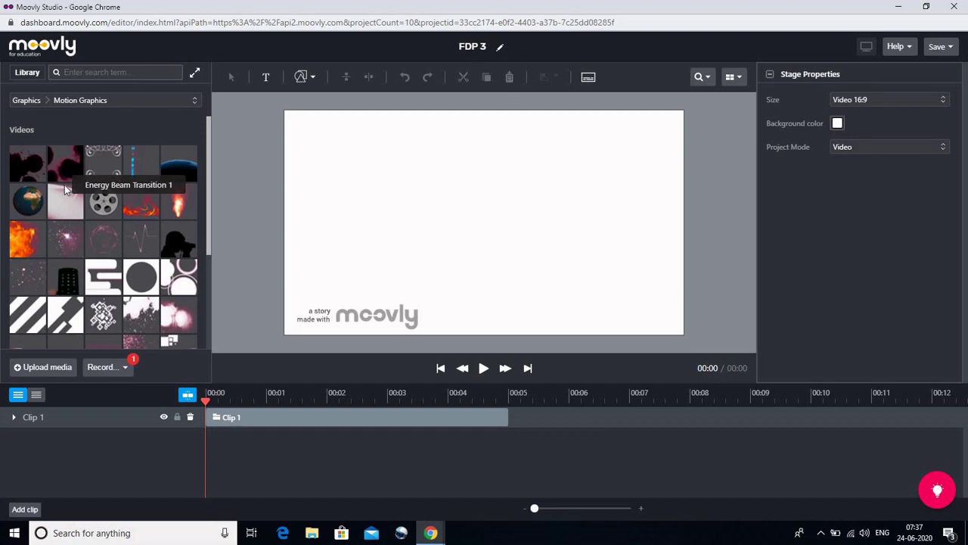
# - Preview the Earth Rotation and Fire Banner Alpha videos from the Motion Graphics library
pyautogui.click(28, 209)
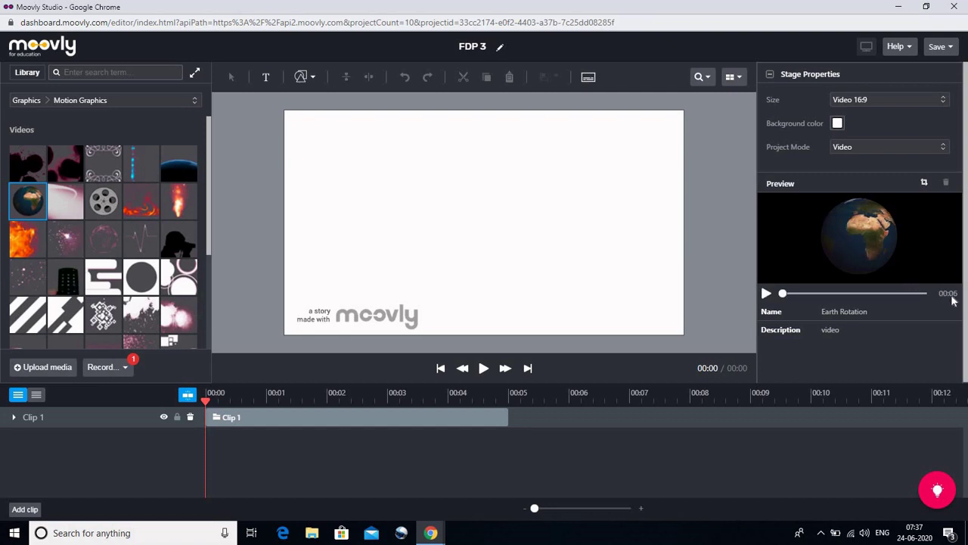
pyautogui.click(766, 292)
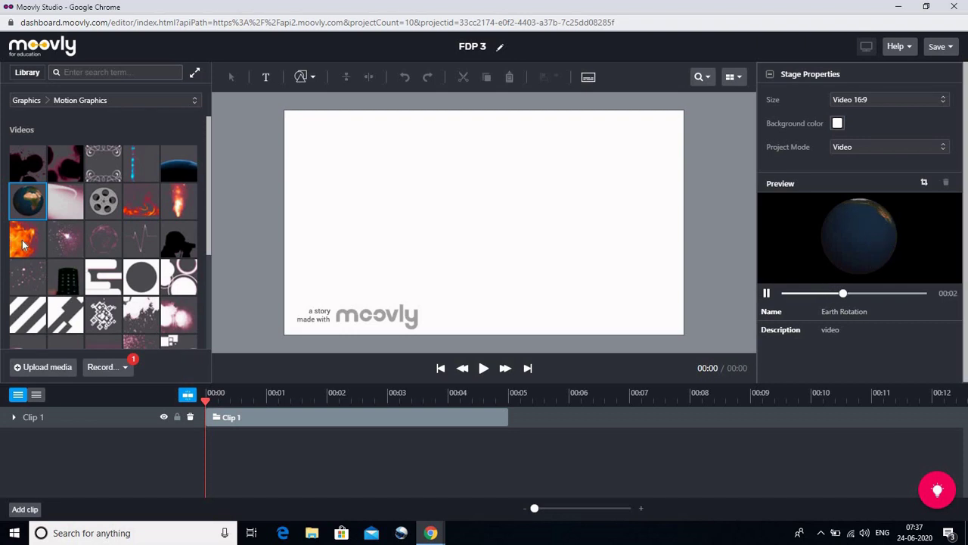
pyautogui.click(140, 201)
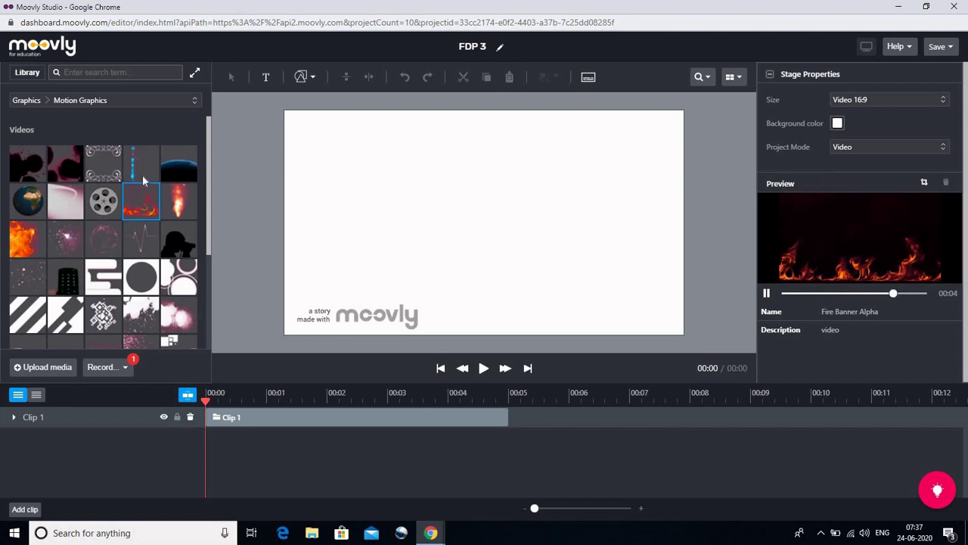
# - Add the Earth Rotation video to the stage and accept the use of transparent video
pyautogui.click(21, 210)
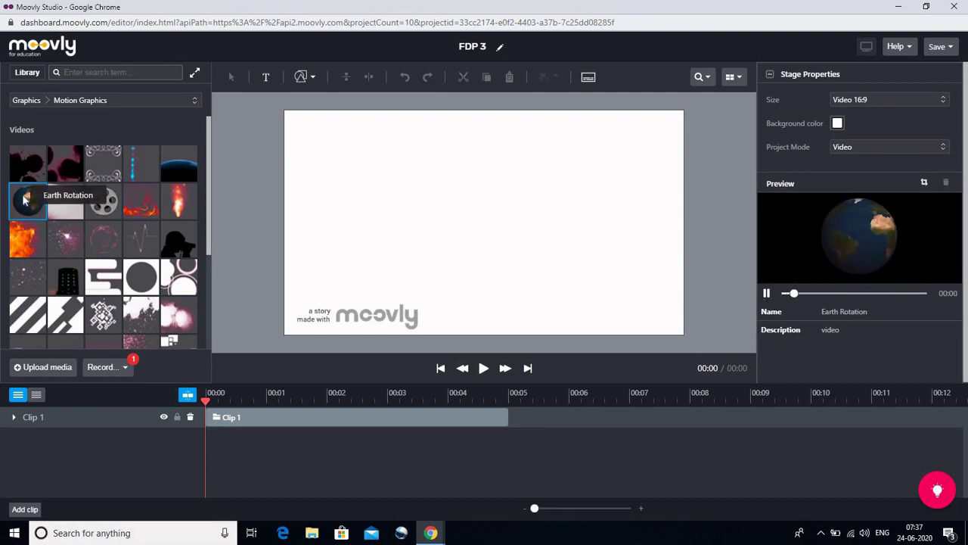
pyautogui.moveTo(50, 200); pyautogui.dragTo(396, 185)
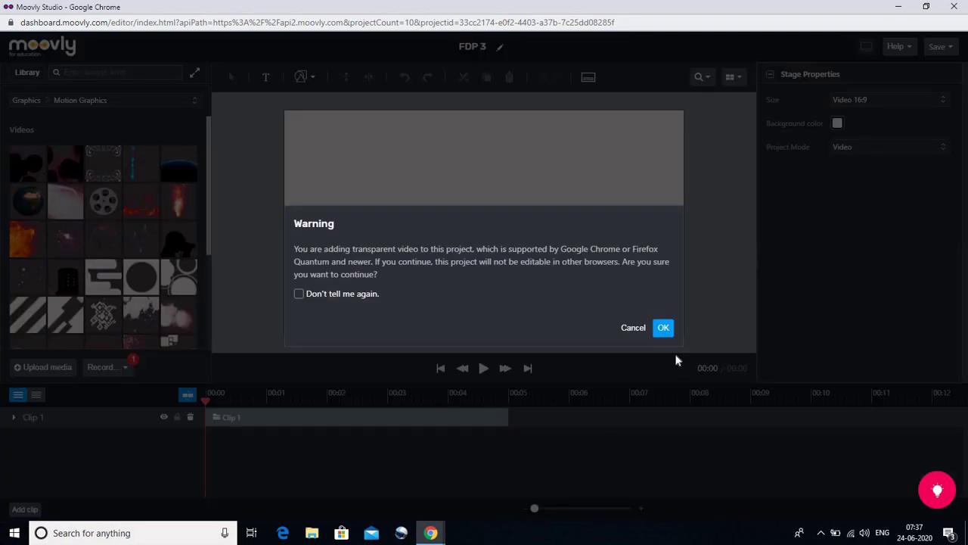
pyautogui.click(663, 328)
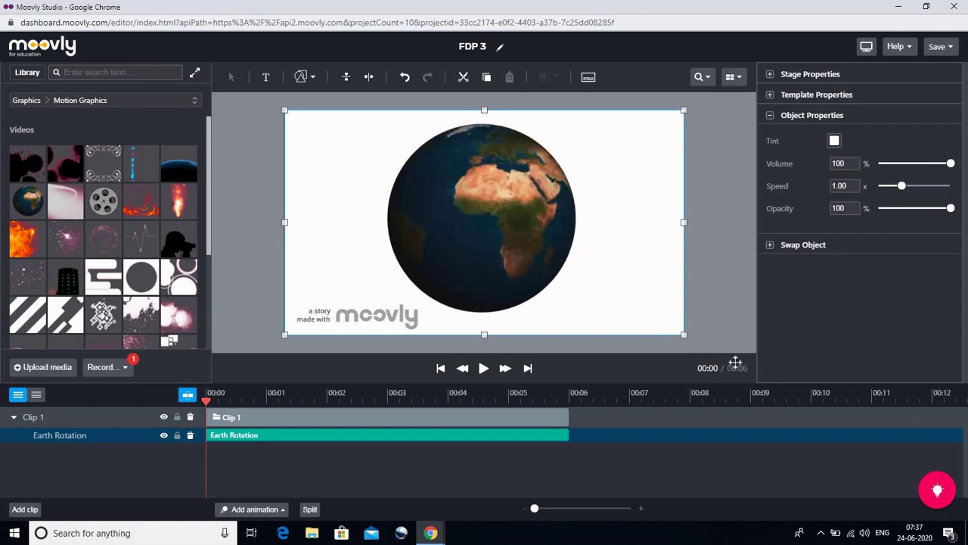
# - Shrink the Earth Rotation video to roughly 60% of the stage width, move it to the stage's centre and deselect it
pyautogui.moveTo(683, 330); pyautogui.dragTo(529, 247)
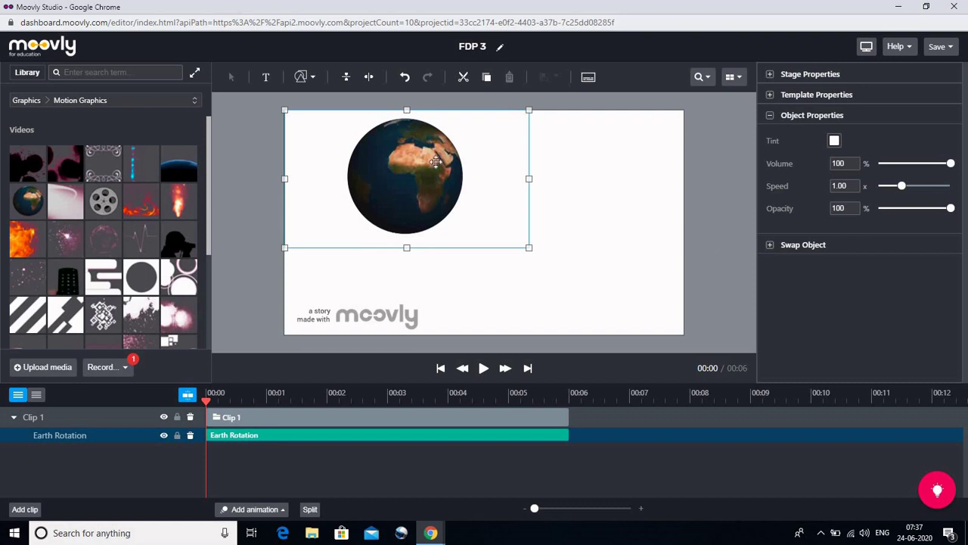
pyautogui.moveTo(419, 165); pyautogui.dragTo(495, 218)
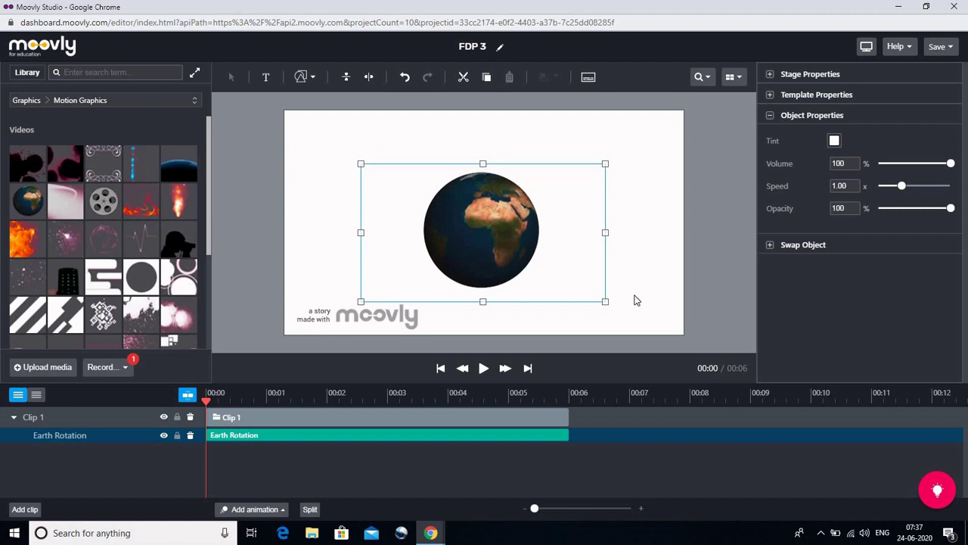
pyautogui.click(635, 300)
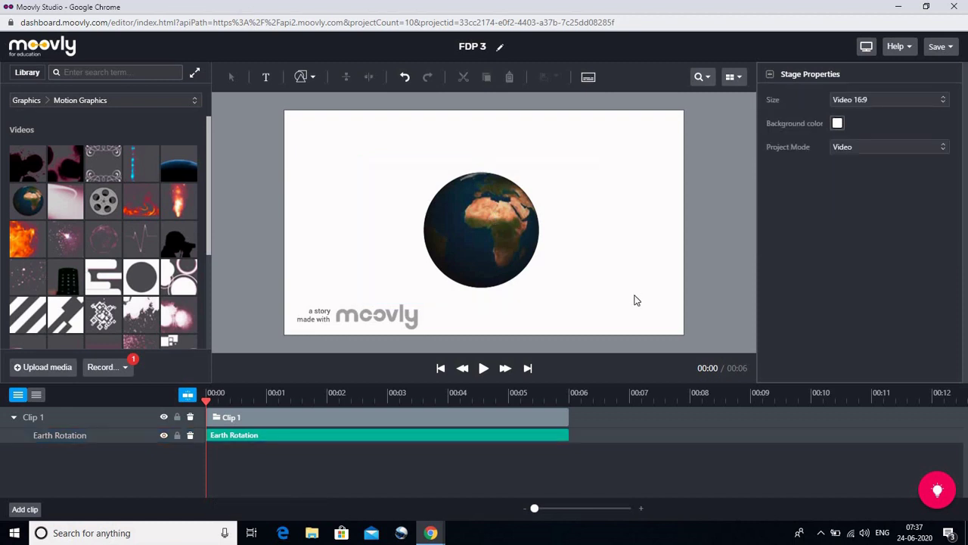
# - Add the Fire Banner Alpha video from the Motion Graphics library to the stage, over the Earth Rotation video
pyautogui.click(142, 206)
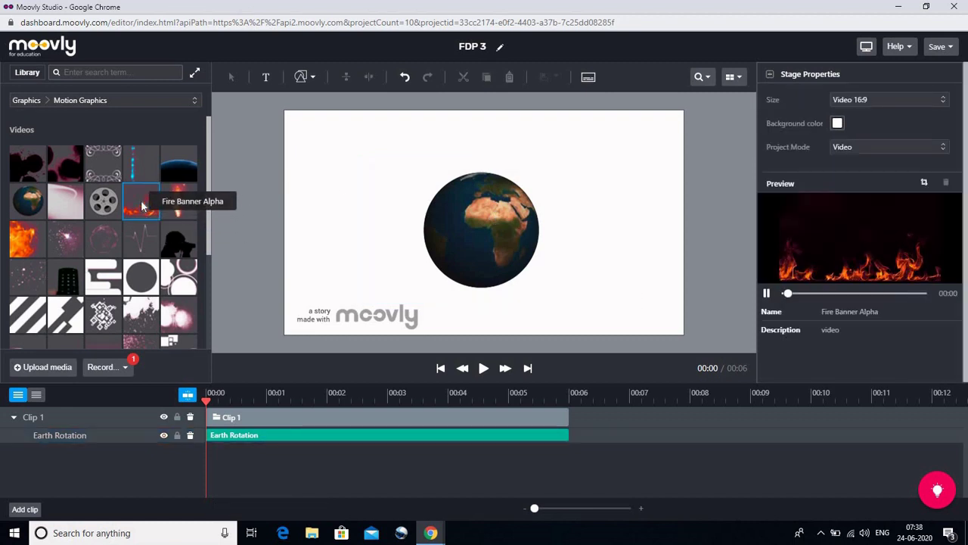
pyautogui.moveTo(141, 206); pyautogui.dragTo(317, 270)
pyautogui.click(662, 329)
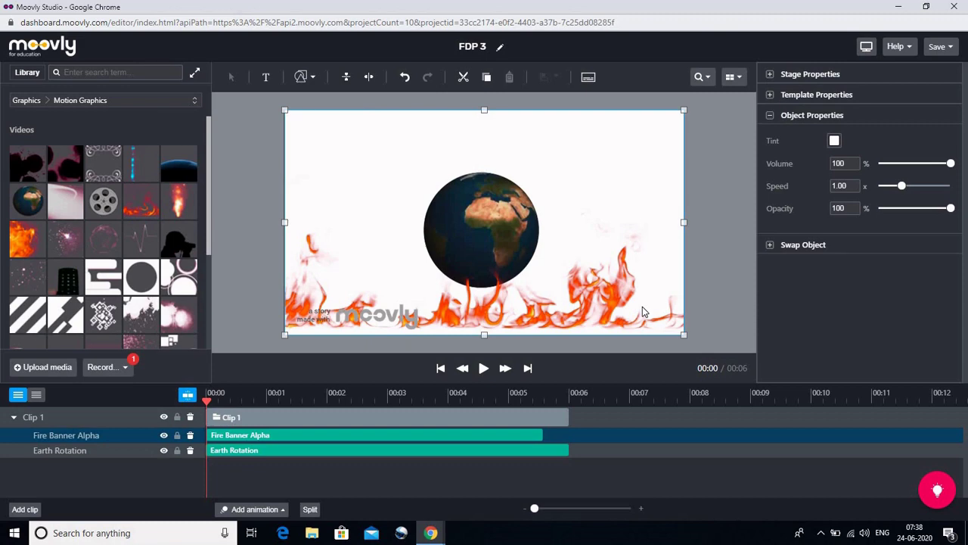
# - Add a text object reading "Let us pray for Mother Earth" above the globe, near the stage's upper-left corner
pyautogui.click(266, 79)
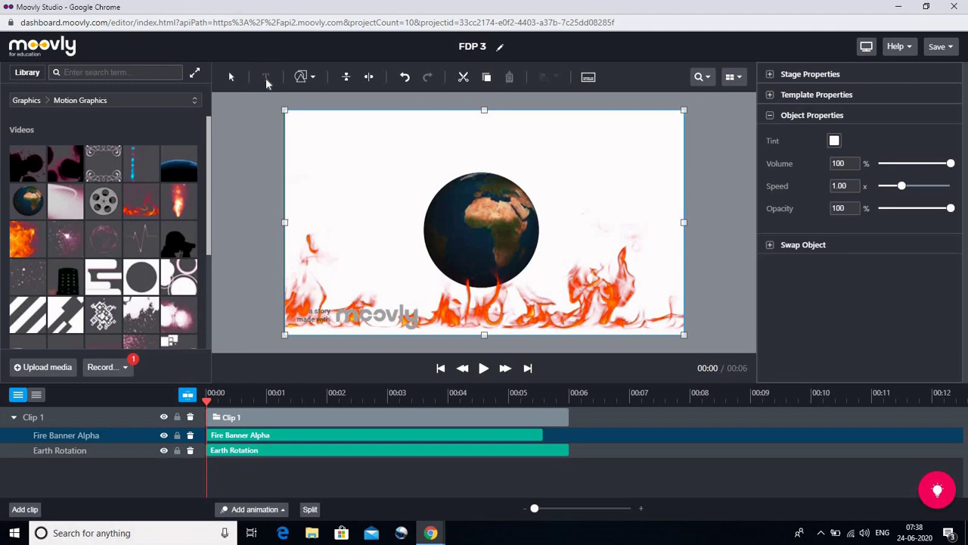
pyautogui.click(333, 134)
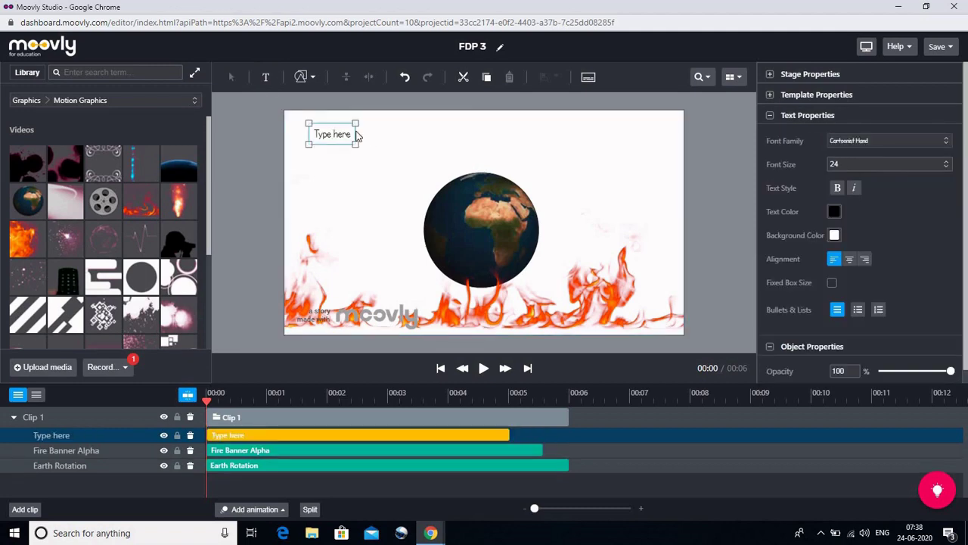
pyautogui.click(351, 134)
pyautogui.press('BackSpace')
pyautogui.press('BackSpace')
pyautogui.press('BackSpace')
pyautogui.press('BackSpace')
pyautogui.press('BackSpace')
pyautogui.press('BackSpace')
pyautogui.press('BackSpace')
pyautogui.press('BackSpace')
pyautogui.press('BackSpace')
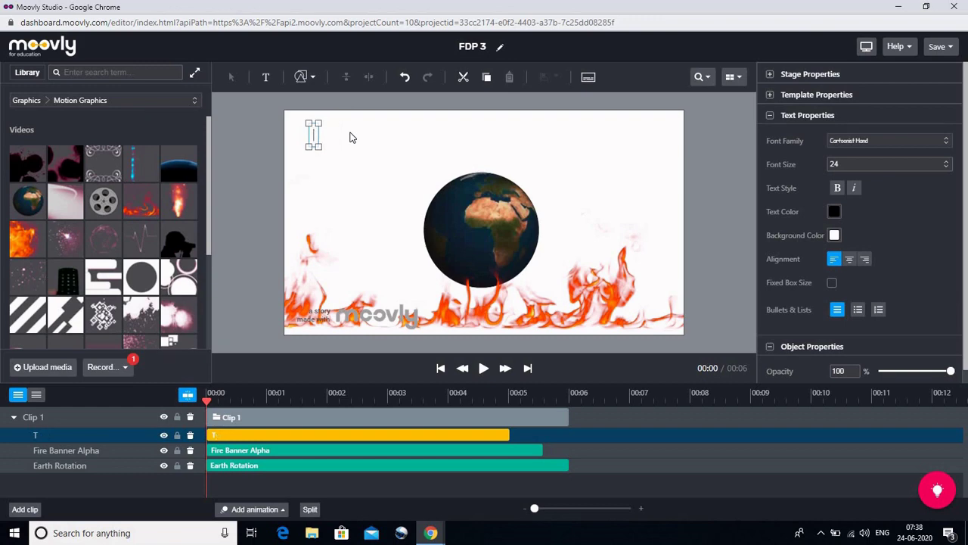
pyautogui.write('Let us p')
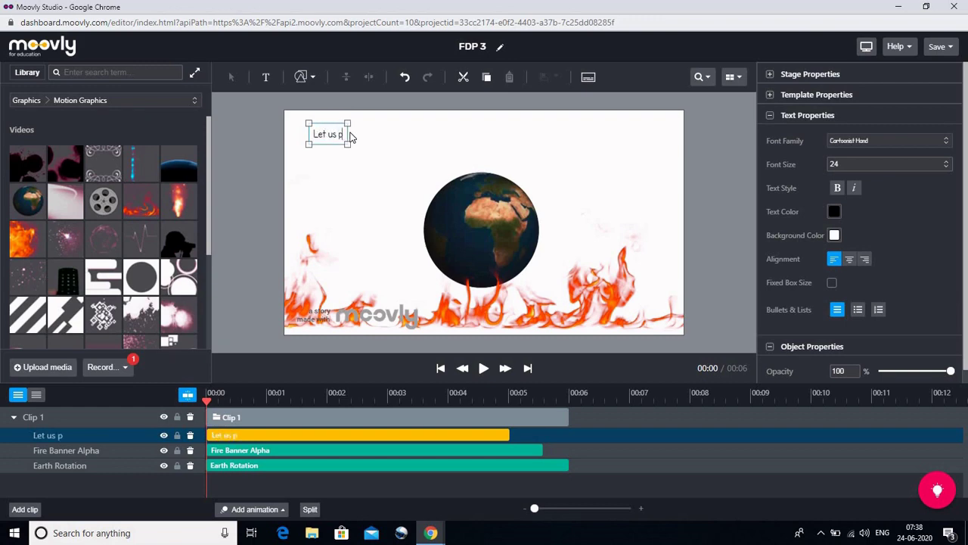
pyautogui.write('ray for M')
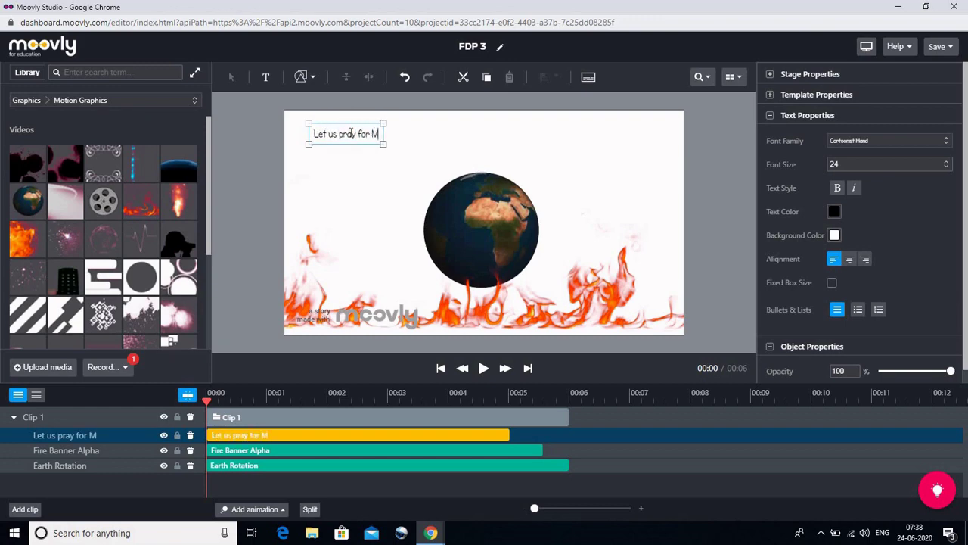
pyautogui.write('other Earth')
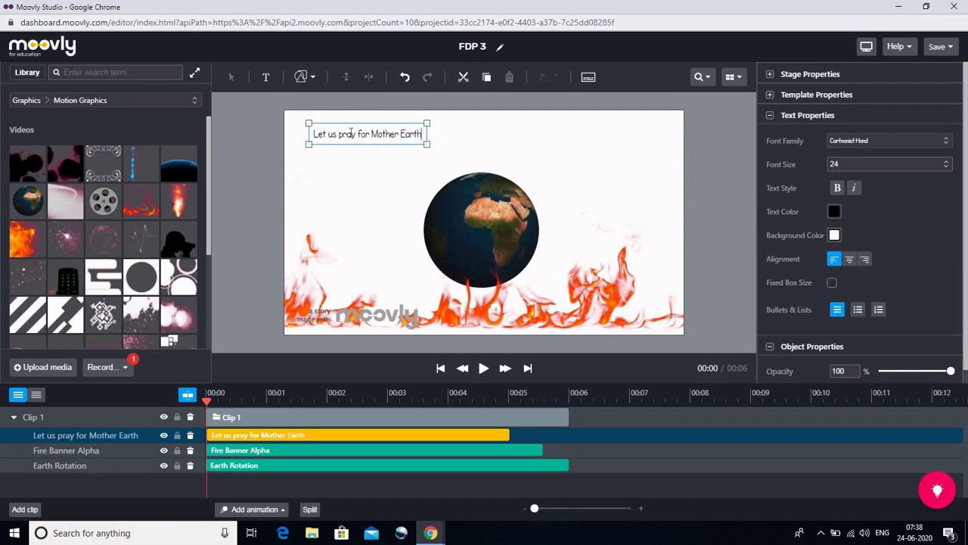
pyautogui.click(483, 168)
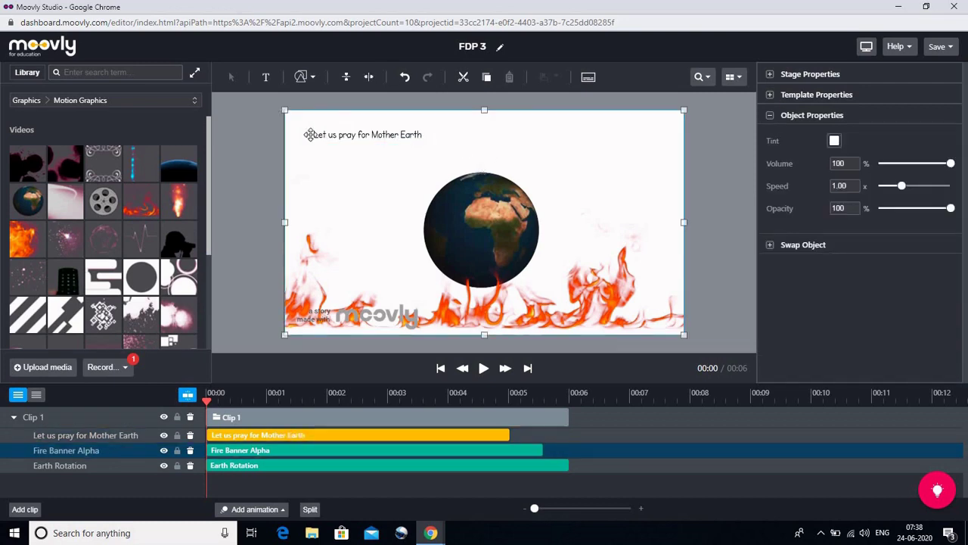
# - Set the "Let us pray for Mother Earth" text to font size 35 and make it bold
pyautogui.click(324, 138)
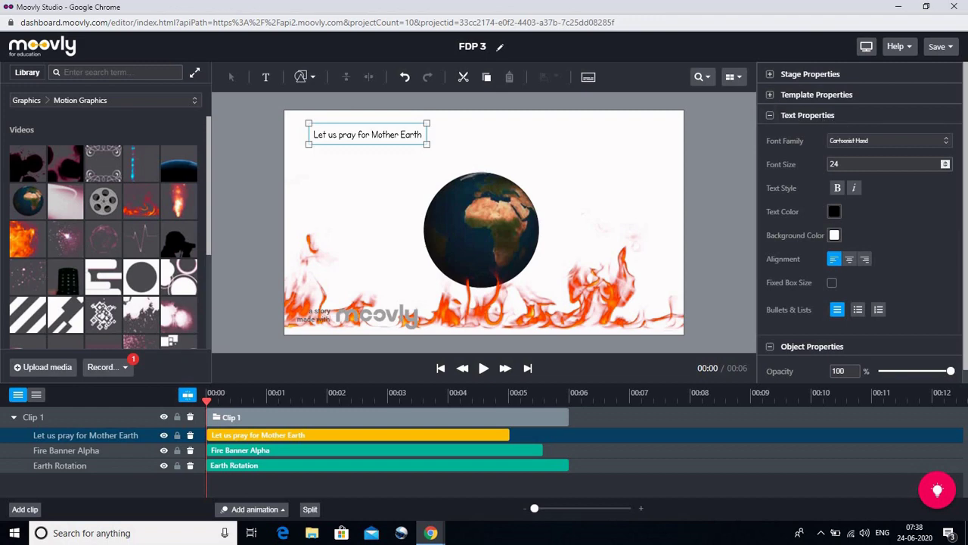
pyautogui.click(885, 163)
pyautogui.press('BackSpace')
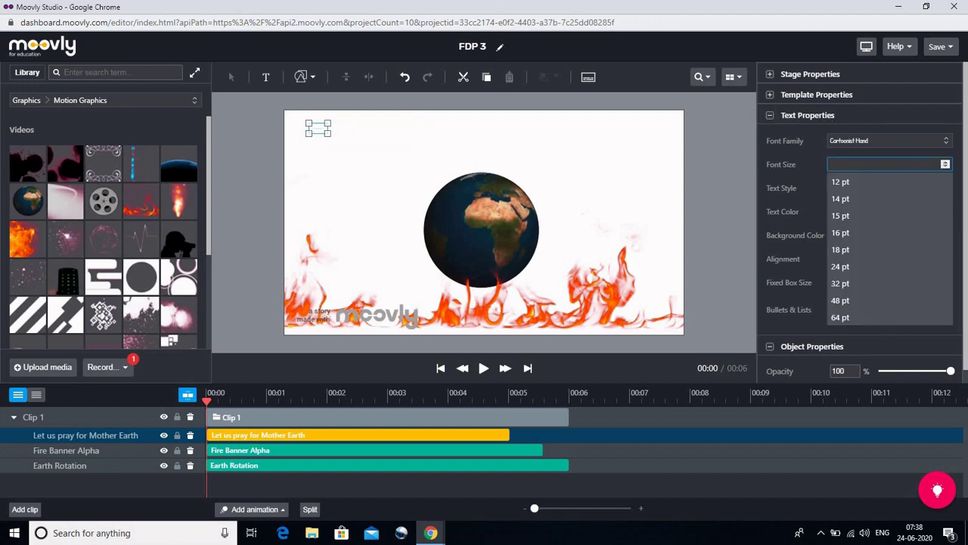
pyautogui.write('35')
pyautogui.press('Return')
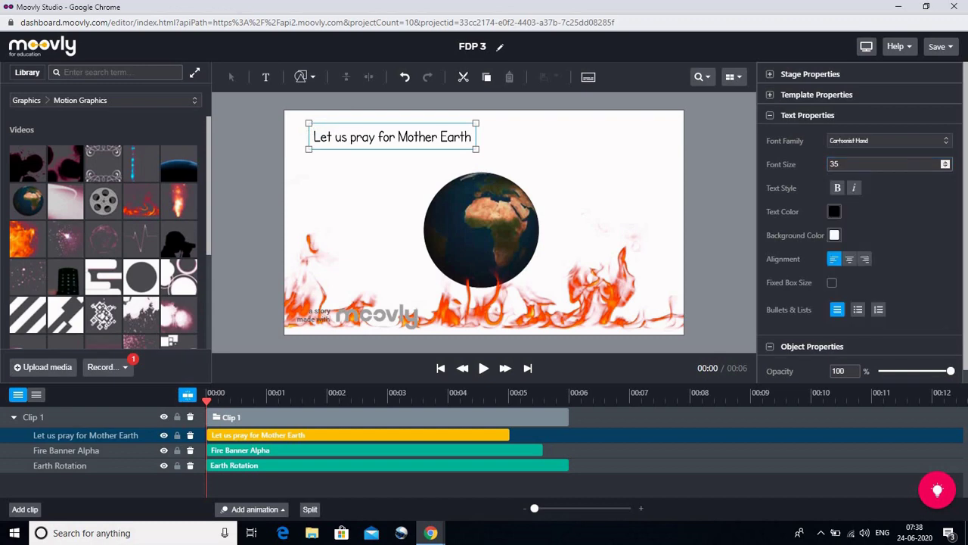
pyautogui.click(838, 188)
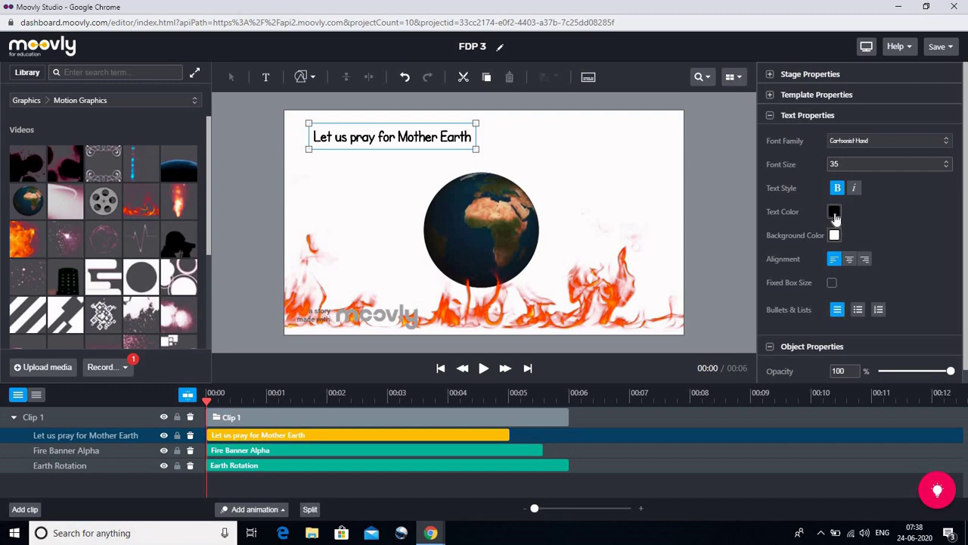
# - Change the colour of the "Let us pray for Mother Earth" text to a dark red and deselect the text
pyautogui.click(835, 214)
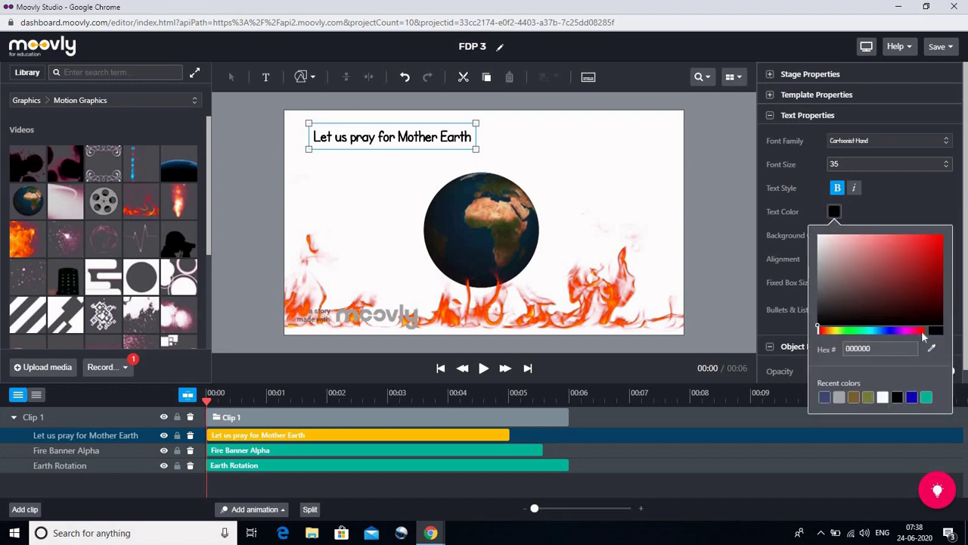
pyautogui.click(882, 284)
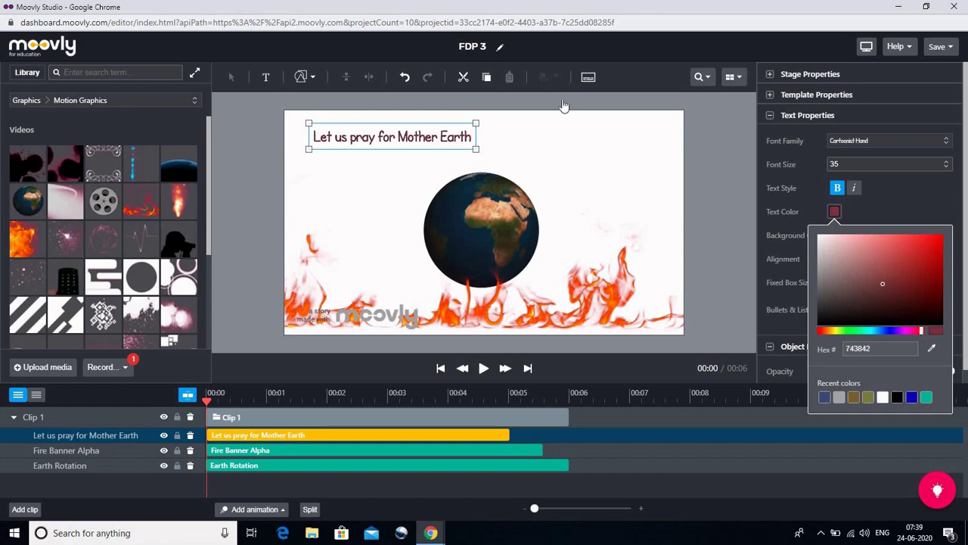
pyautogui.click(553, 171)
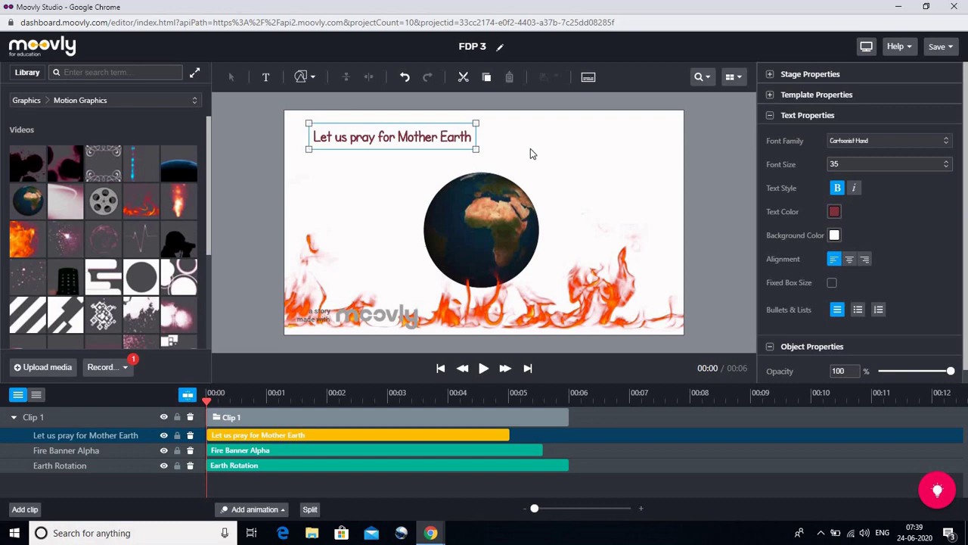
pyautogui.click(590, 208)
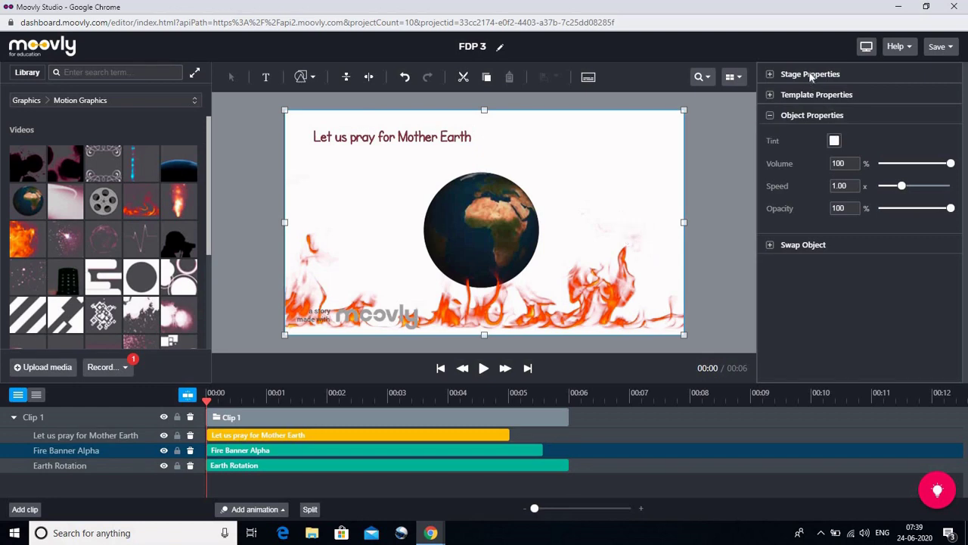
# - Change the stage's background colour to a medium green
pyautogui.click(769, 75)
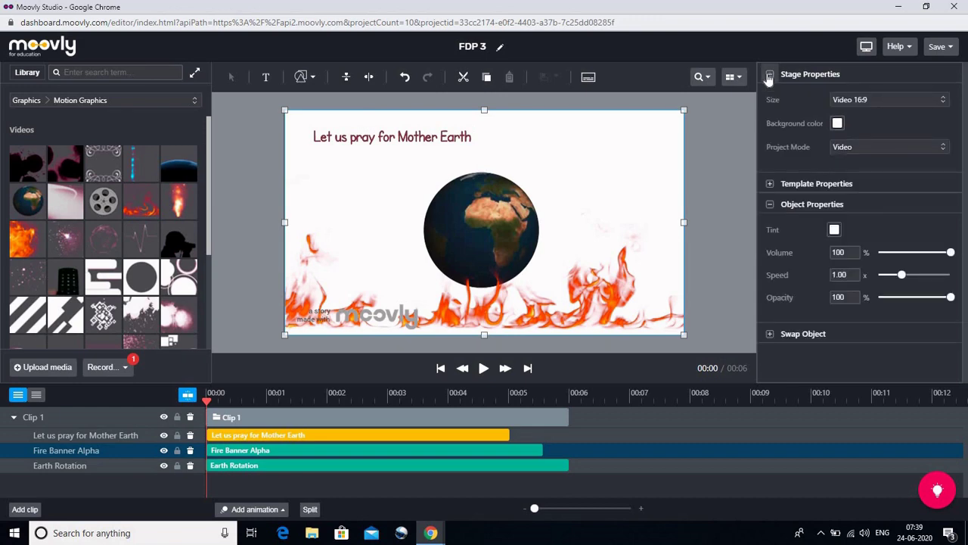
pyautogui.click(838, 124)
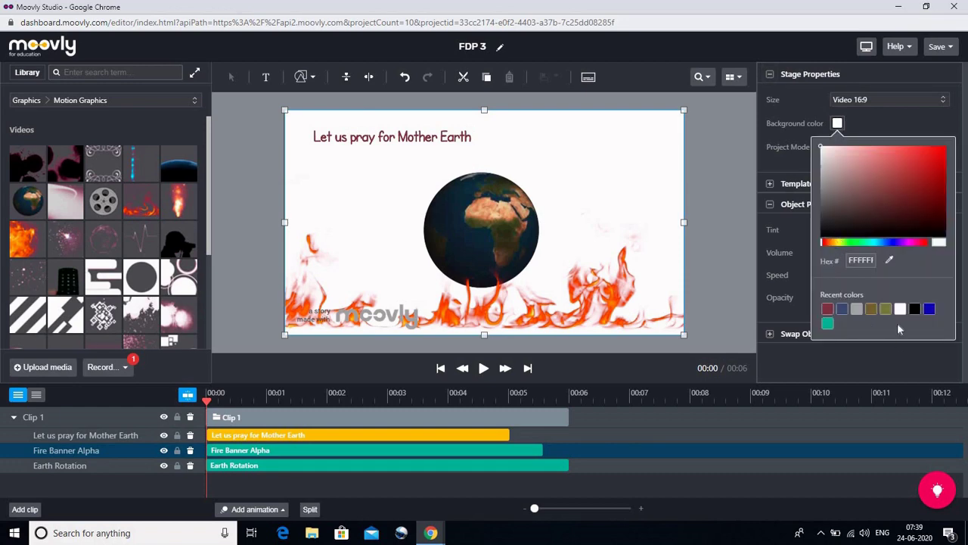
pyautogui.click(850, 242)
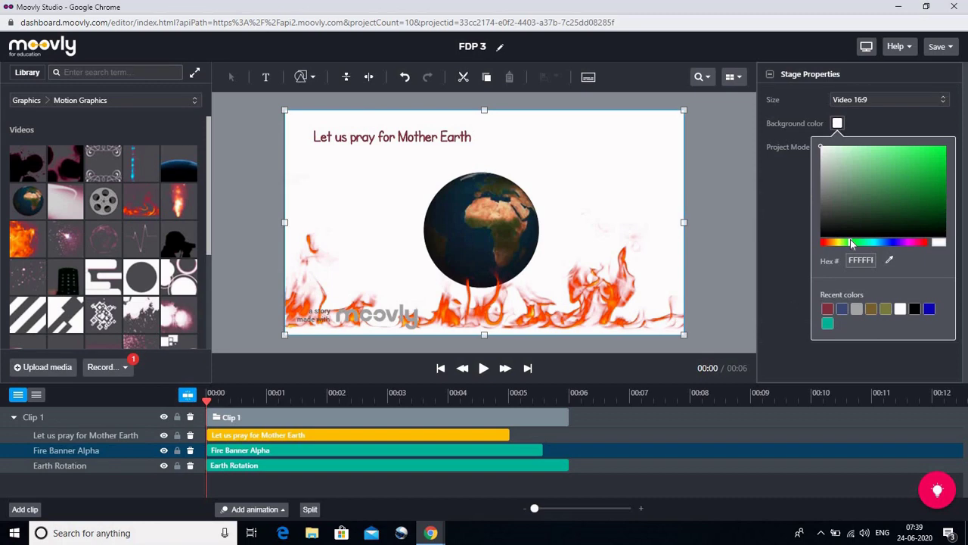
pyautogui.click(918, 185)
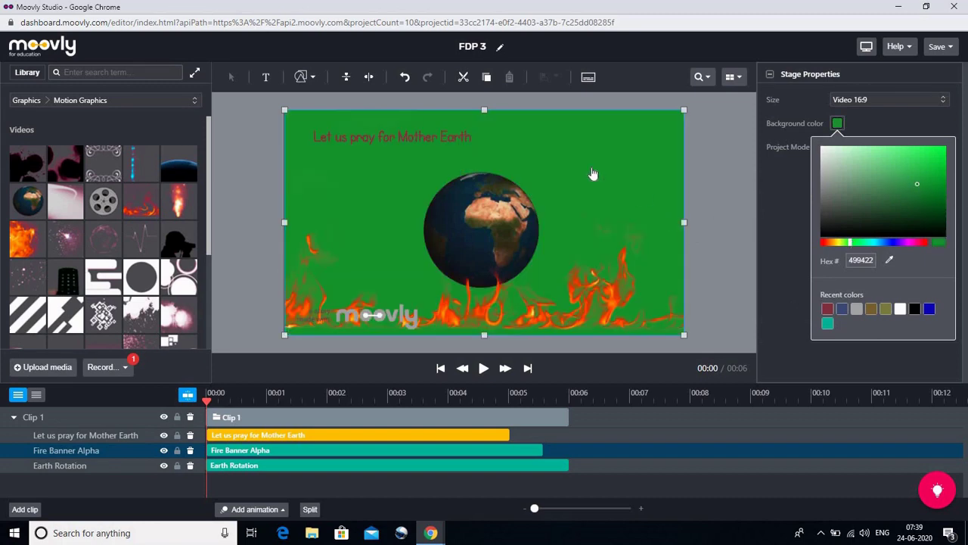
pyautogui.click(710, 223)
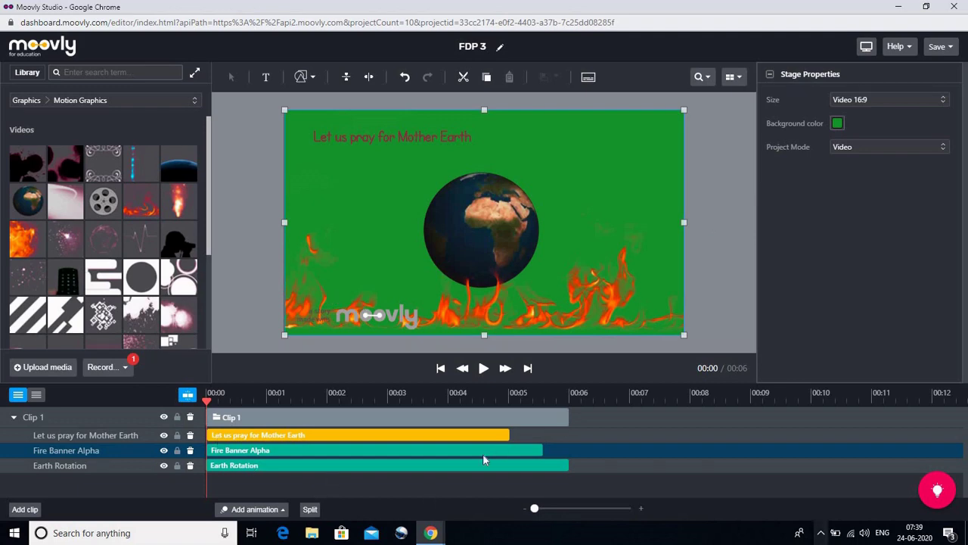
# - Select the text, Fire Banner Alpha and Earth Rotation layers in turn to see which stage object each controls
pyautogui.click(91, 436)
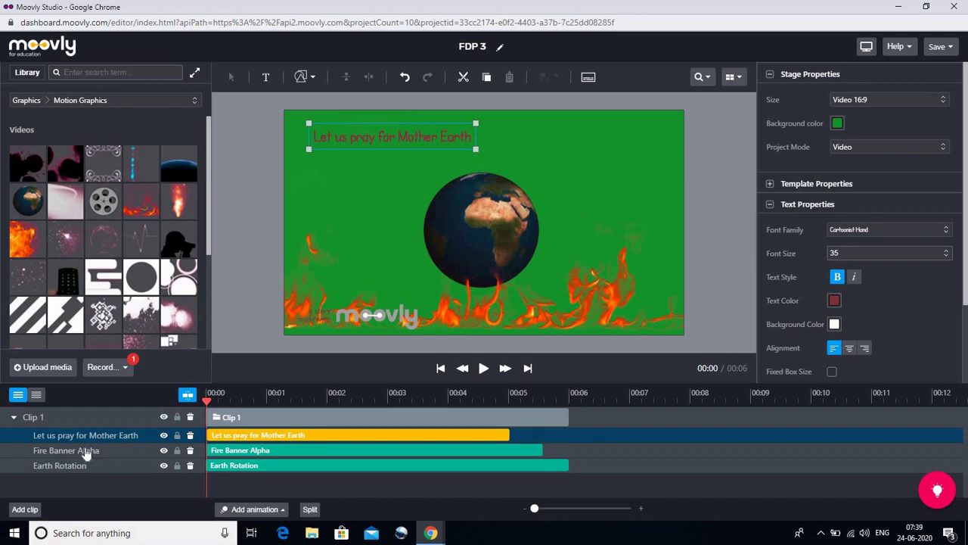
pyautogui.click(86, 454)
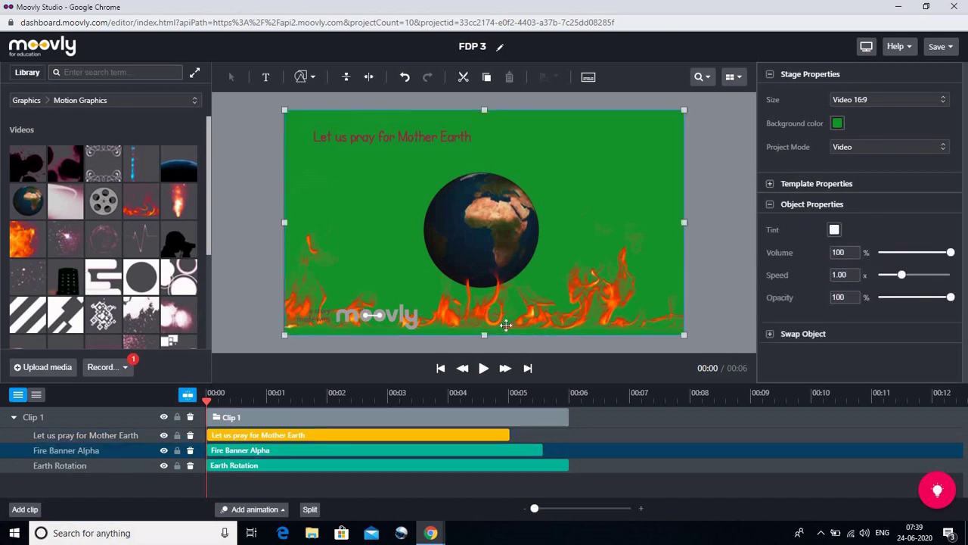
pyautogui.click(74, 467)
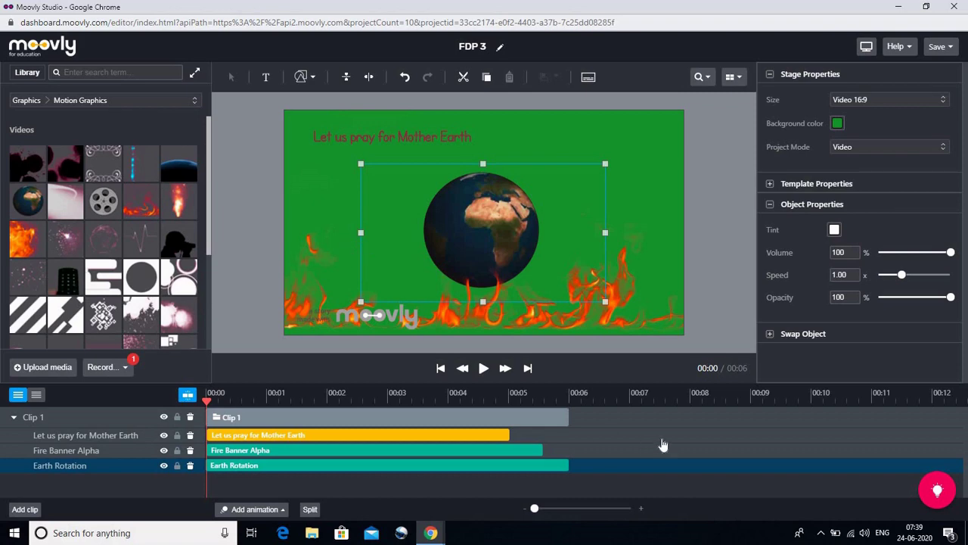
# - Move Fire Banner Alpha to start at about 4.75 s on the timeline and the text to start at about 7.7 s
pyautogui.click(320, 450)
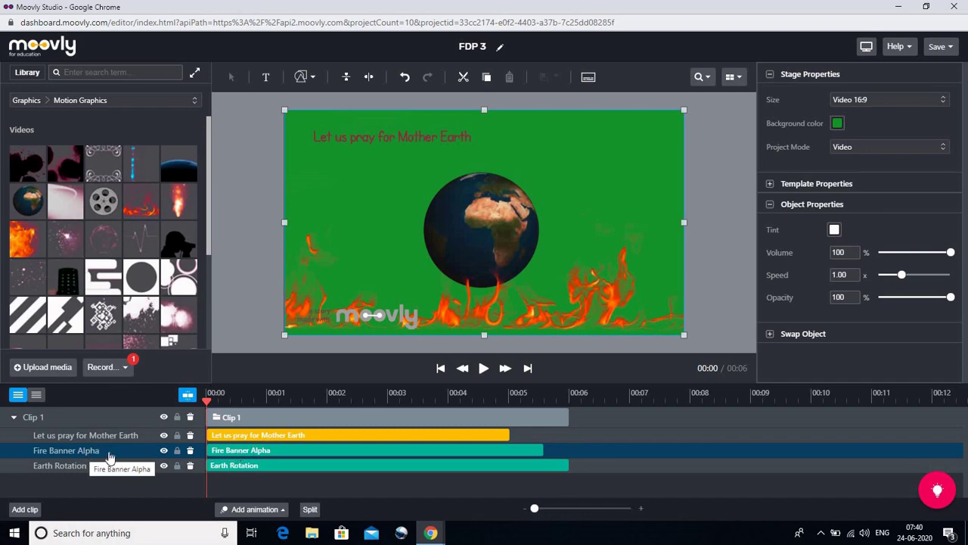
pyautogui.moveTo(288, 450); pyautogui.dragTo(576, 458)
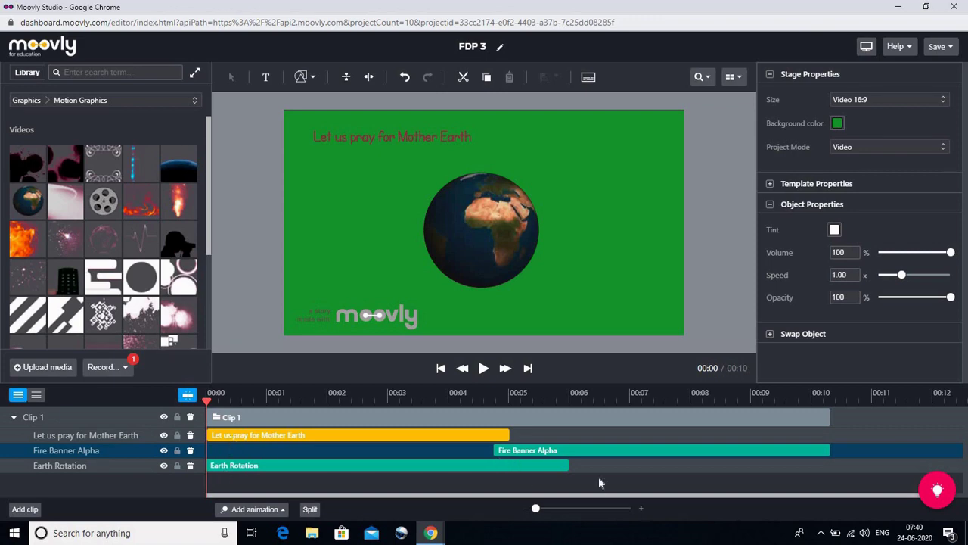
pyautogui.click(414, 437)
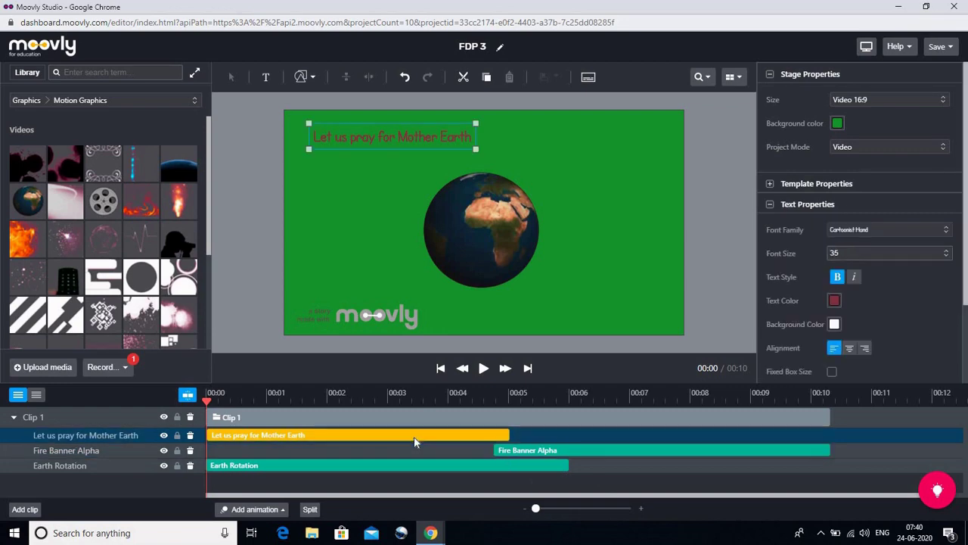
pyautogui.moveTo(418, 438); pyautogui.dragTo(878, 428)
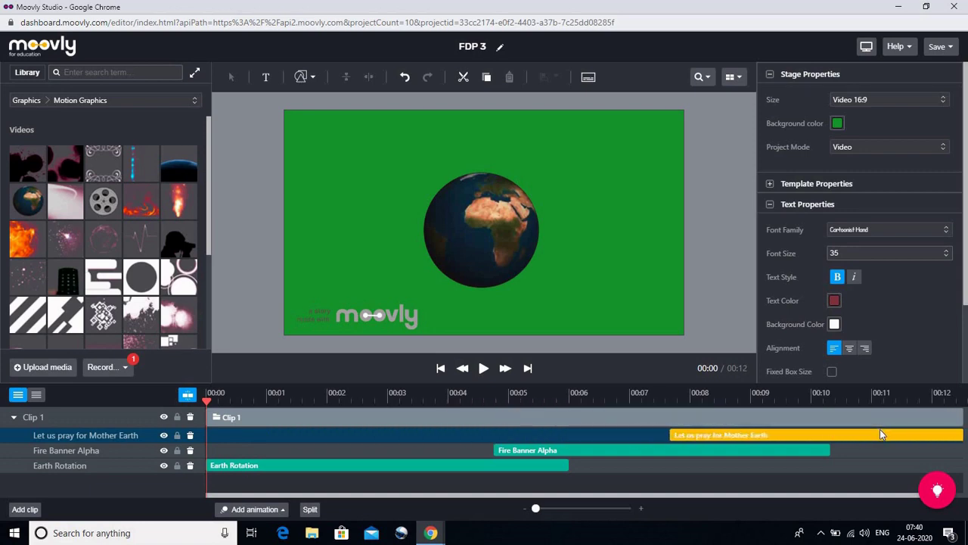
# - Extend Earth Rotation and Fire Banner Alpha on the timeline so both end with the text at about 12.7 s
pyautogui.moveTo(535, 509); pyautogui.dragTo(548, 509)
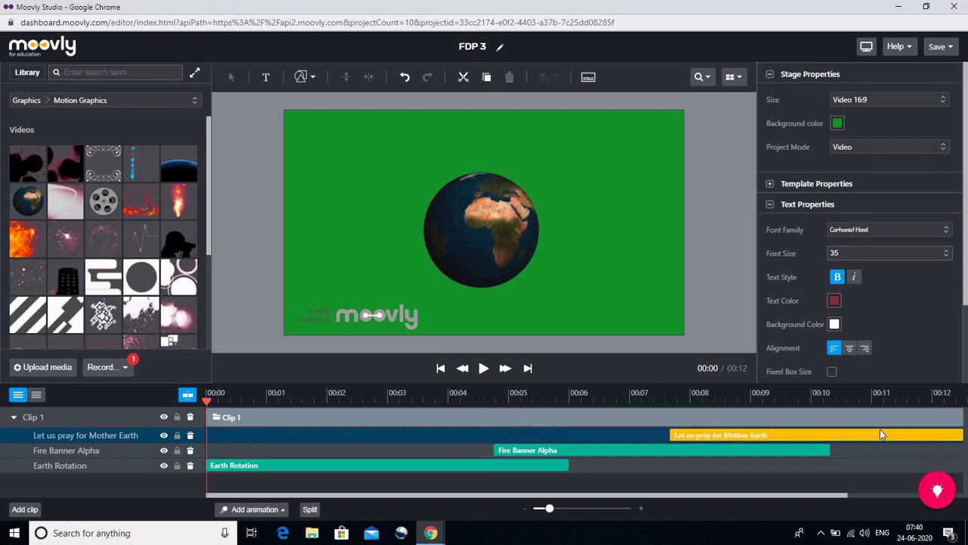
pyautogui.click(441, 472)
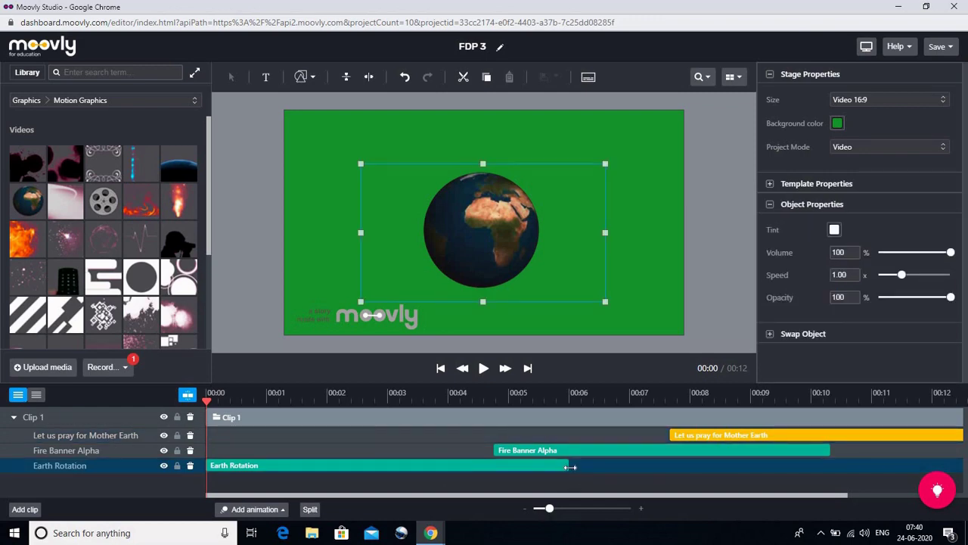
pyautogui.moveTo(567, 466); pyautogui.dragTo(717, 470)
pyautogui.moveTo(803, 475); pyautogui.dragTo(827, 473)
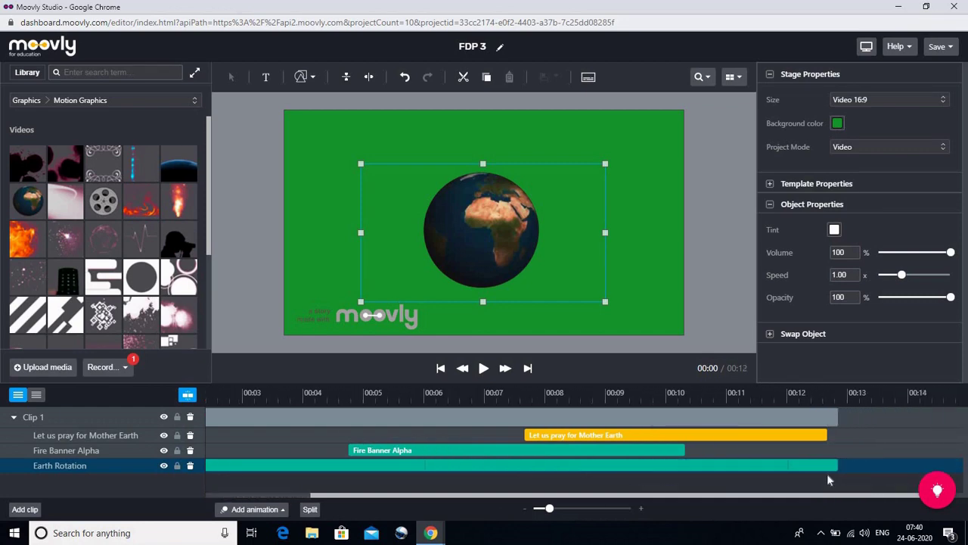
pyautogui.click(643, 454)
pyautogui.moveTo(685, 452); pyautogui.dragTo(812, 463)
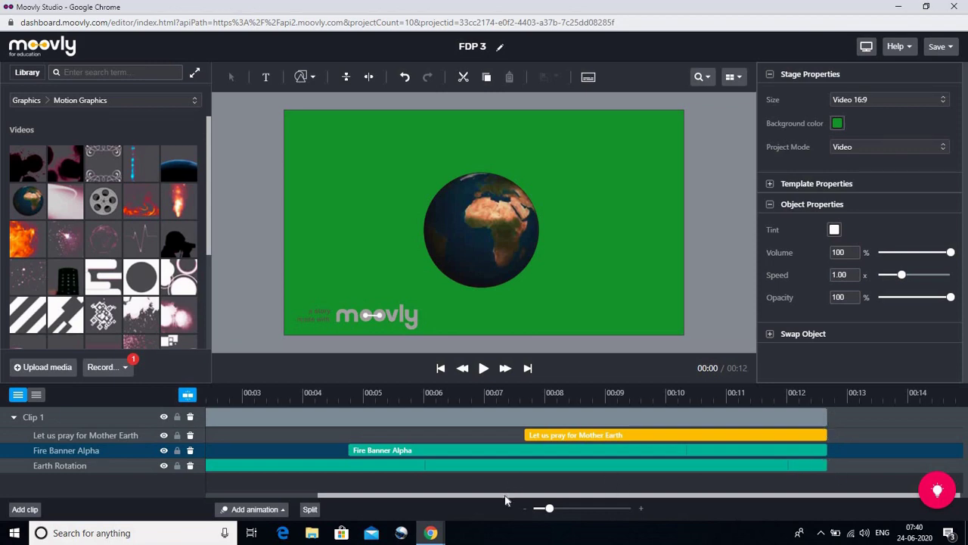
pyautogui.moveTo(434, 497); pyautogui.dragTo(295, 509)
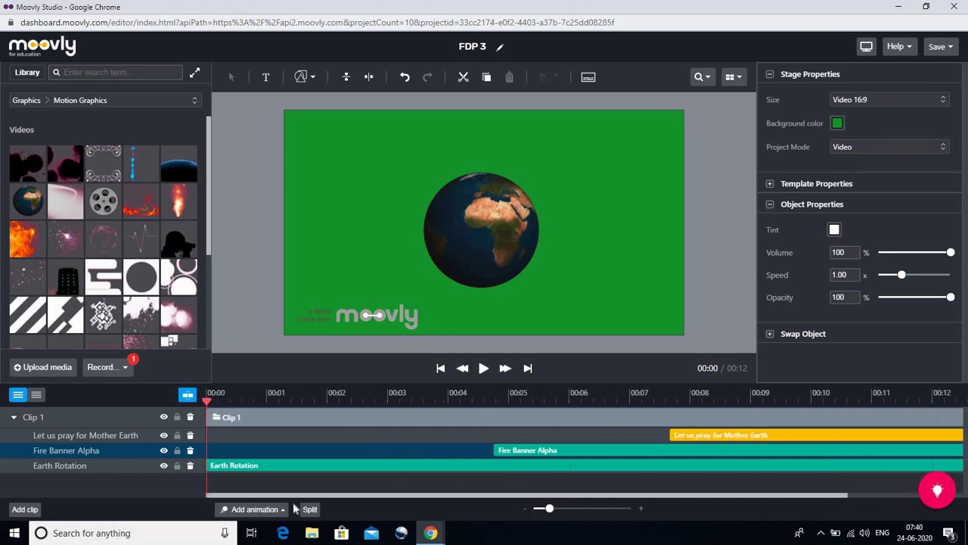
# - Select Clip 1 together with all of its objects
pyautogui.click(44, 419)
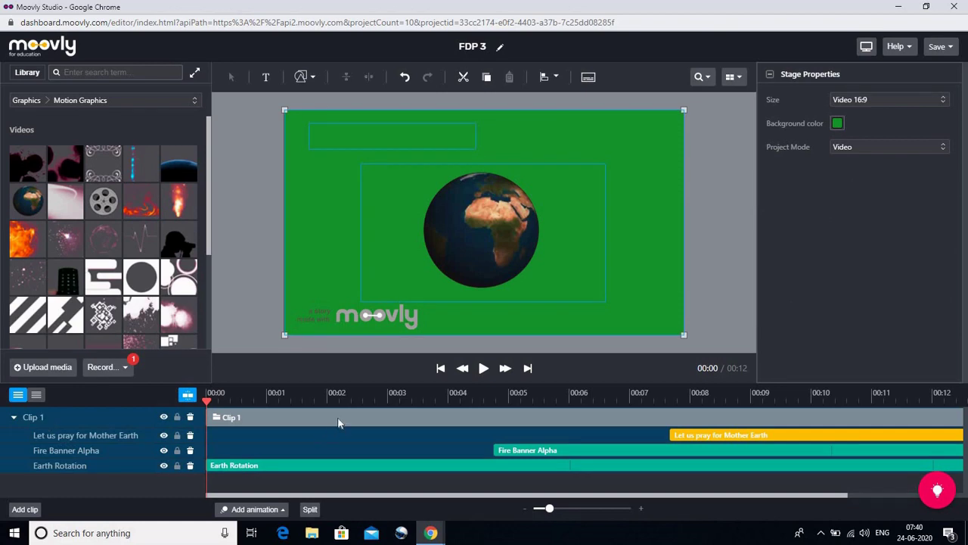
# - Play the video from the start to check when the Earth, fire and text appear
pyautogui.moveTo(504, 497); pyautogui.dragTo(699, 497)
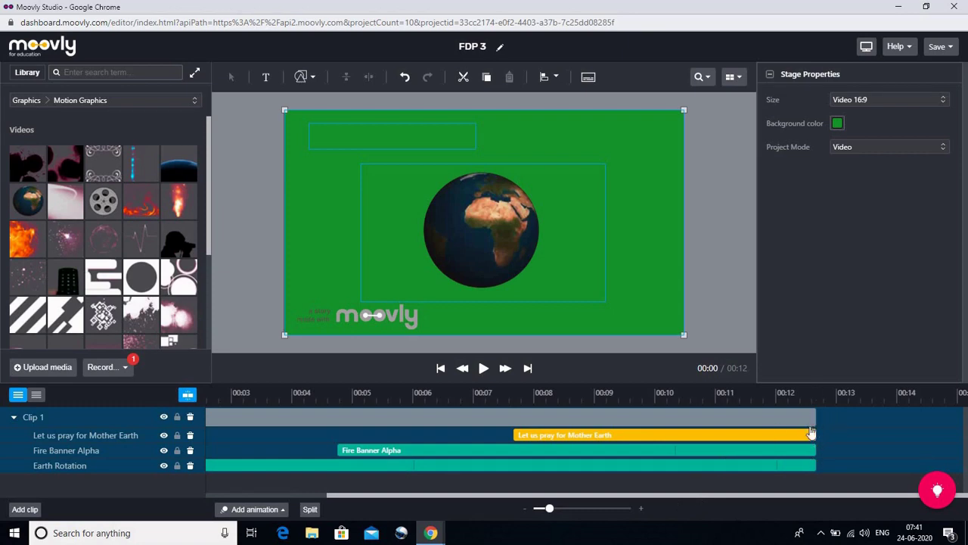
pyautogui.click(482, 369)
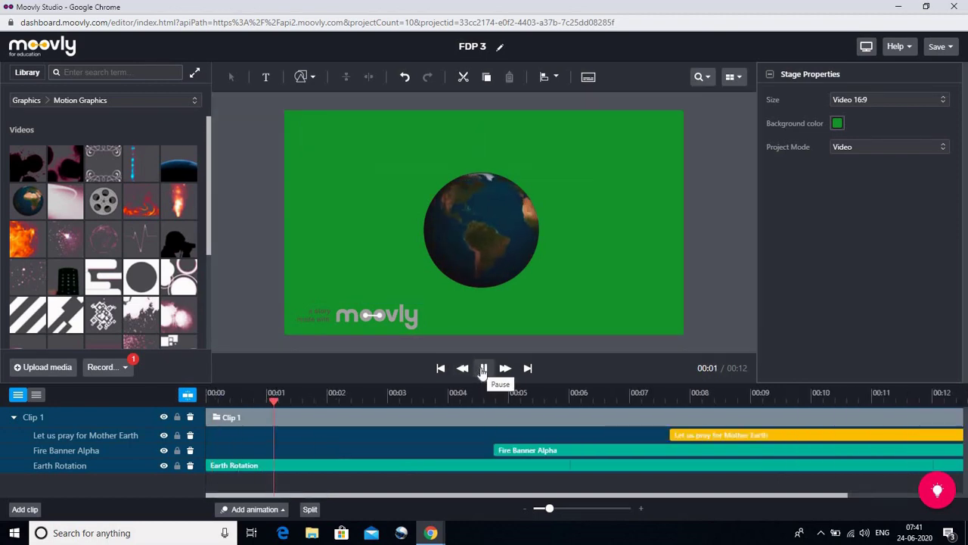
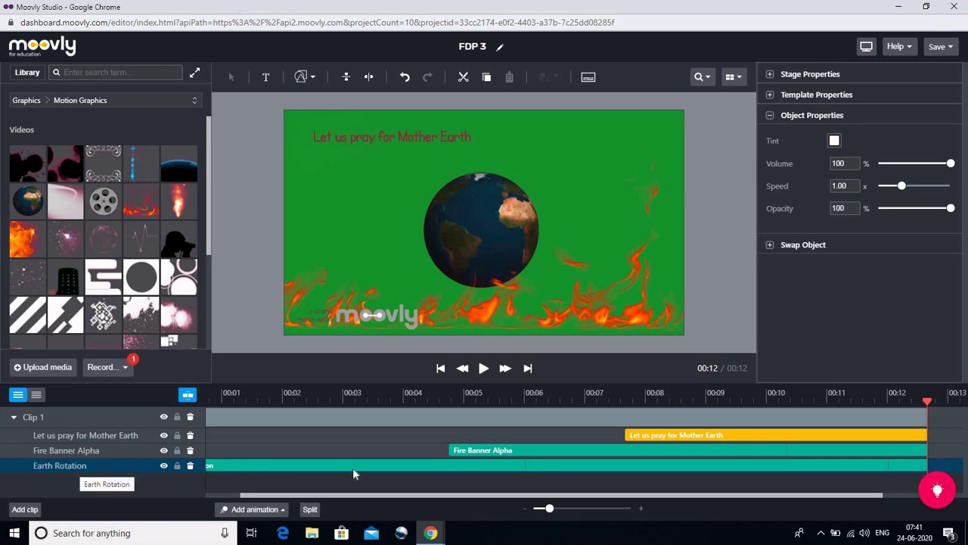
# - Add a Bounce in entrance animation to Earth Rotation and extend it to end at about 3.4 s
pyautogui.click(258, 511)
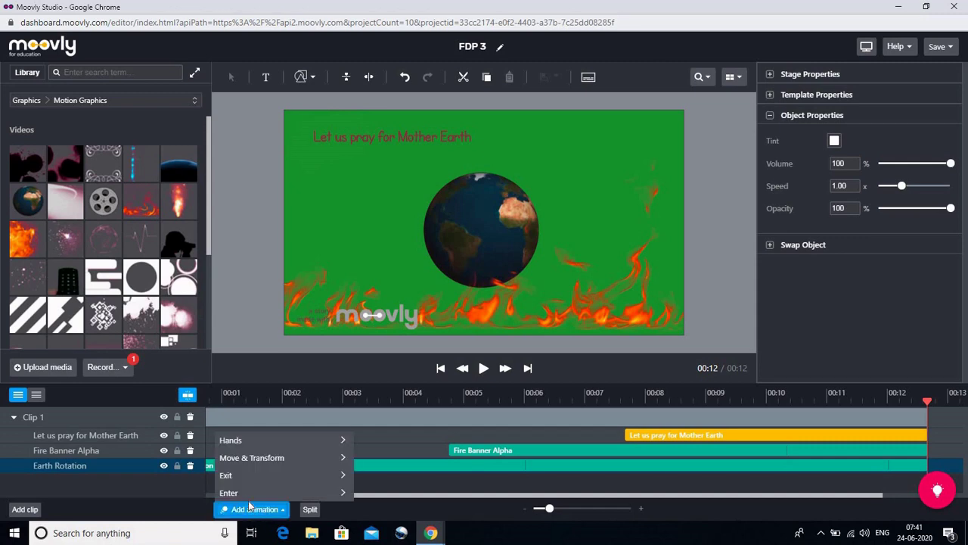
pyautogui.moveTo(242, 496)
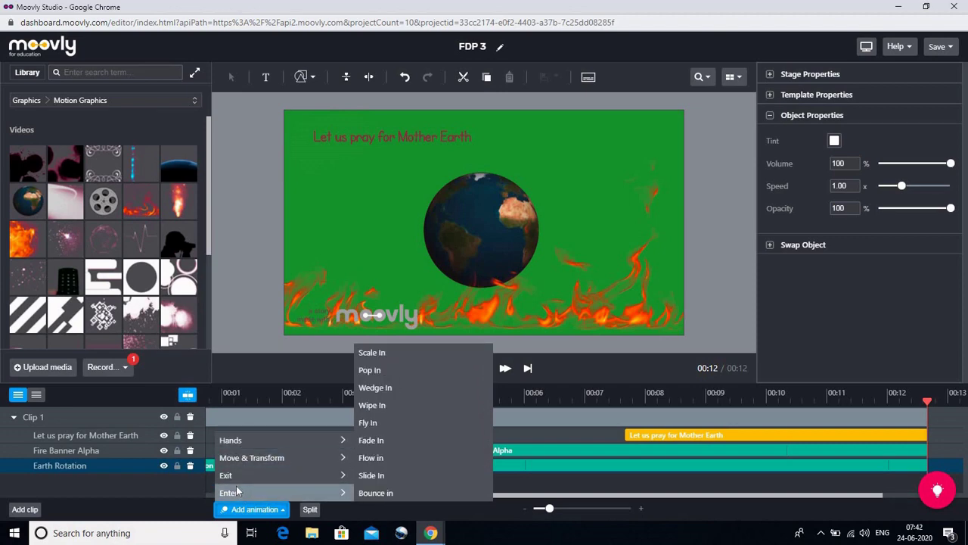
pyautogui.click(374, 494)
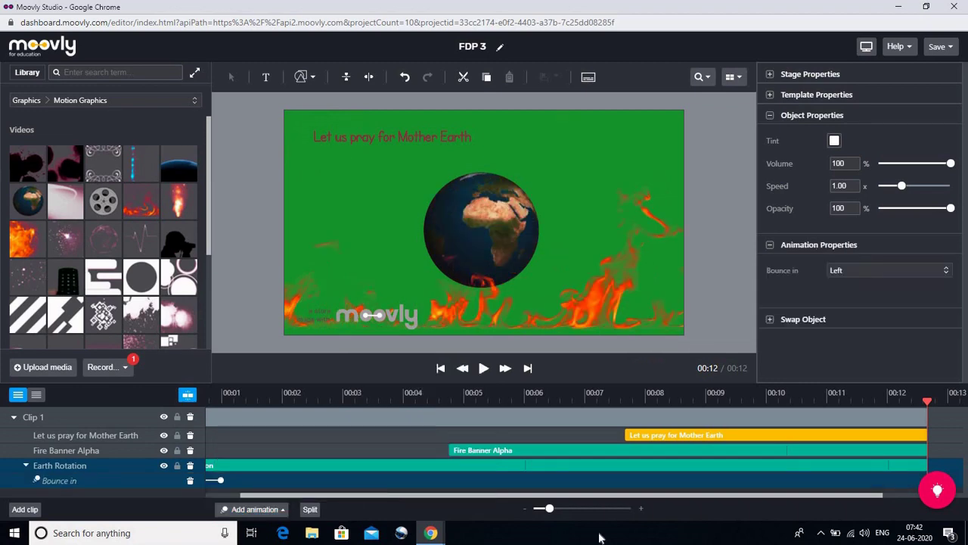
pyautogui.moveTo(482, 498); pyautogui.dragTo(426, 501)
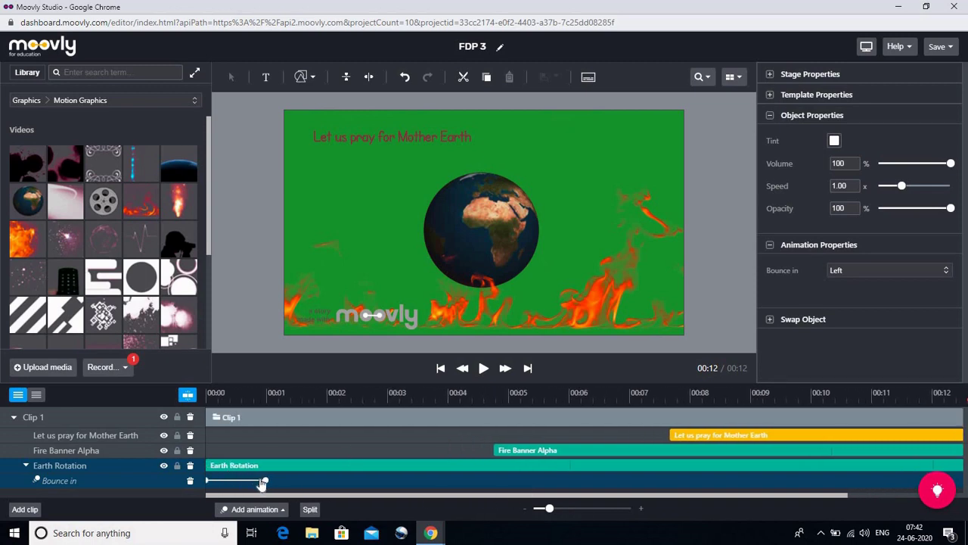
pyautogui.moveTo(262, 483); pyautogui.dragTo(413, 488)
# - Add a Wipe In entrance animation to Fire Banner Alpha and extend it to end at about 7 s
pyautogui.click(81, 451)
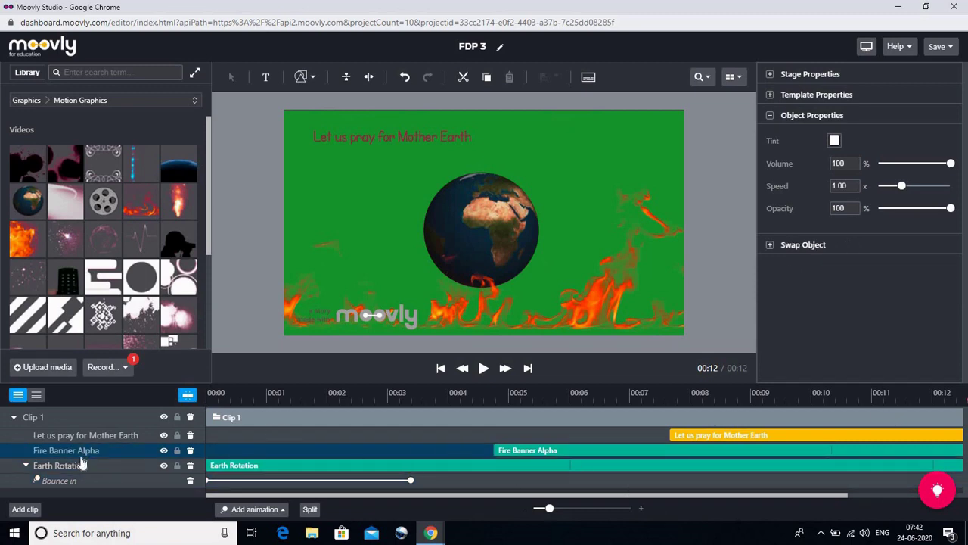
pyautogui.click(255, 510)
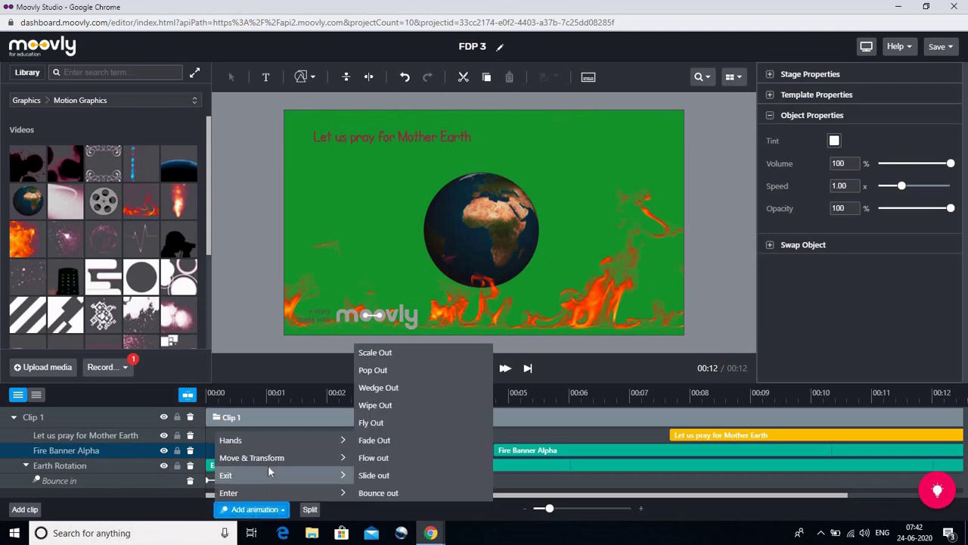
pyautogui.moveTo(268, 463)
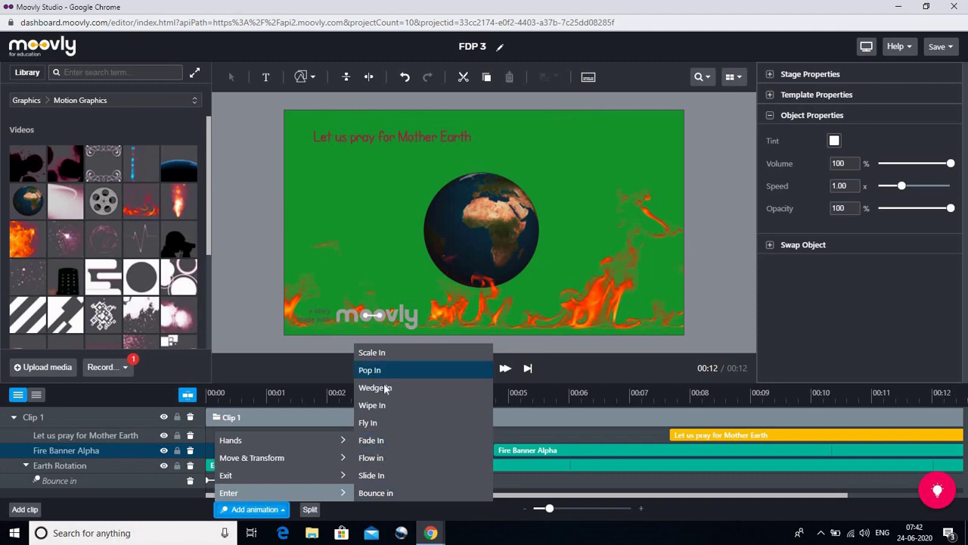
pyautogui.click(372, 405)
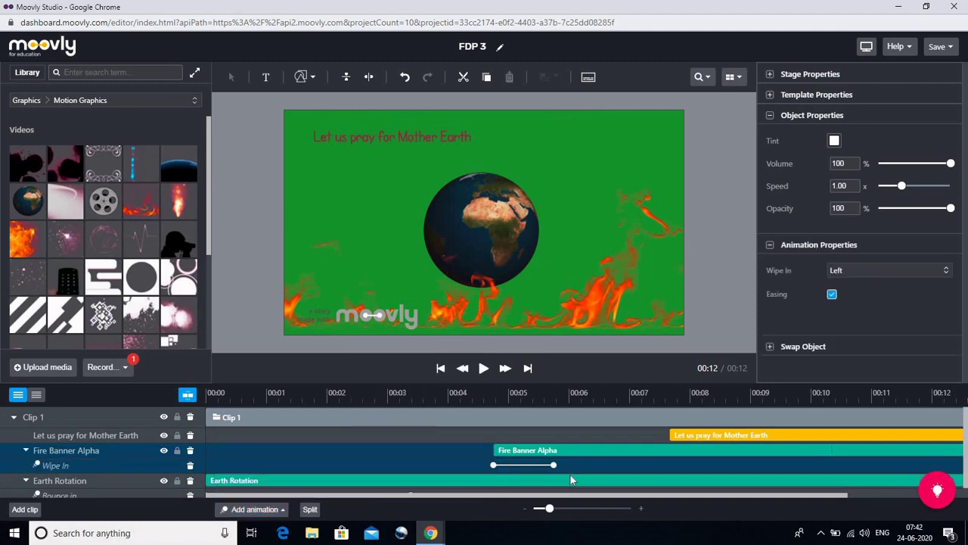
pyautogui.moveTo(554, 465); pyautogui.dragTo(634, 471)
# - Return the playhead to the start and play the video to check the new entrance animations
pyautogui.moveTo(779, 496); pyautogui.dragTo(879, 488)
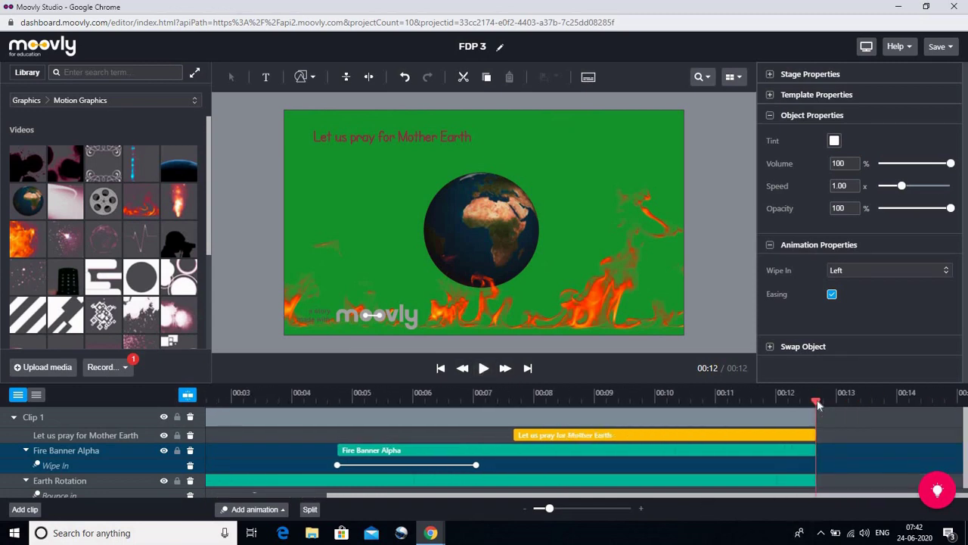
pyautogui.moveTo(817, 405); pyautogui.dragTo(144, 481)
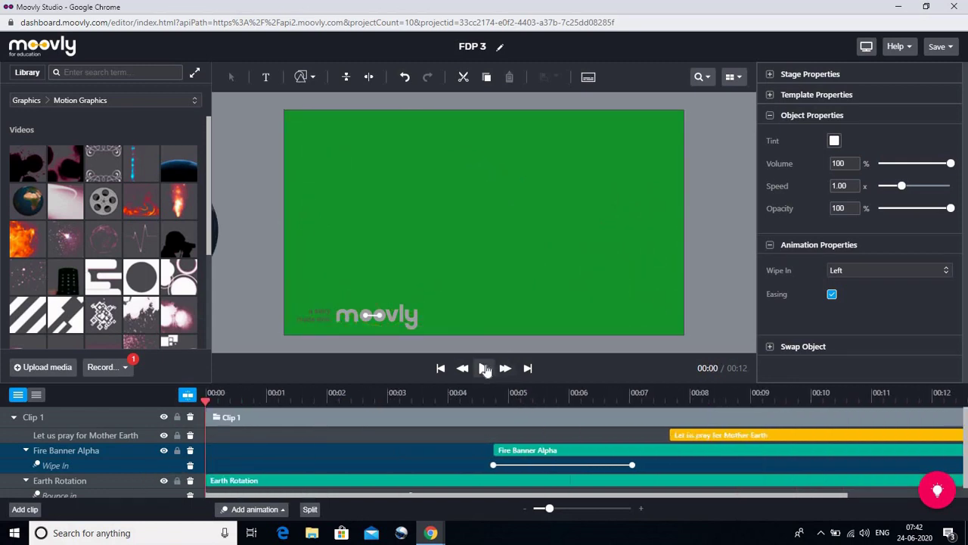
pyautogui.click(485, 368)
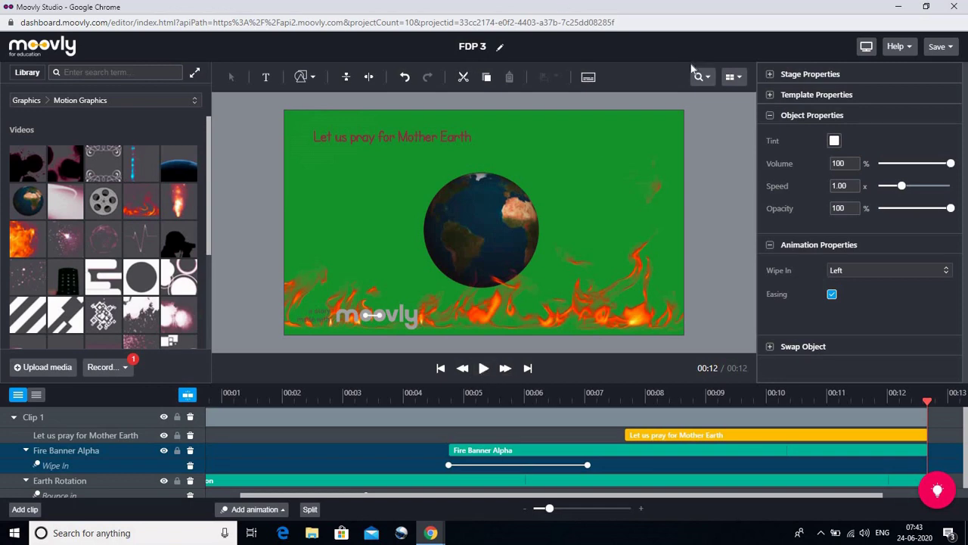
# - Save the project, switch to the browser window with My Projects and reload the page
pyautogui.click(940, 46)
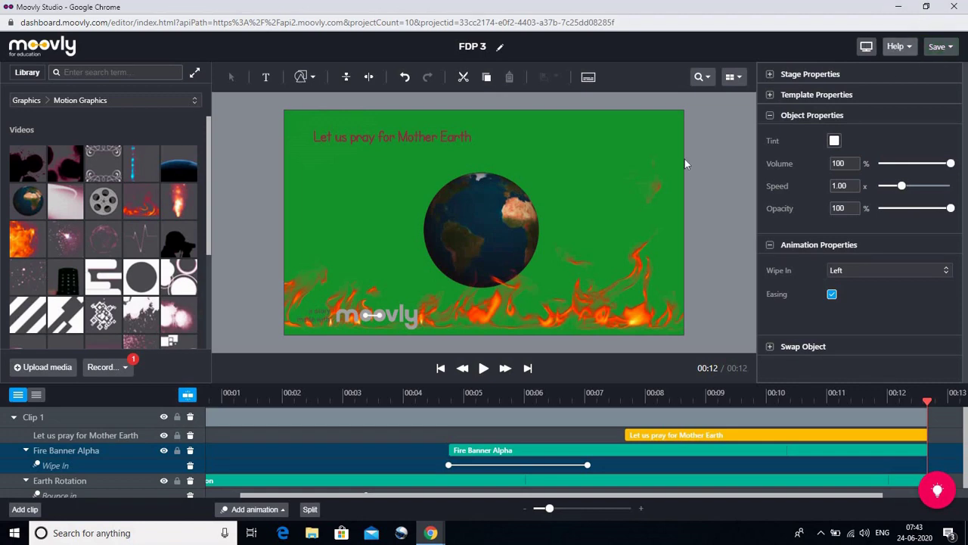
pyautogui.click(431, 533)
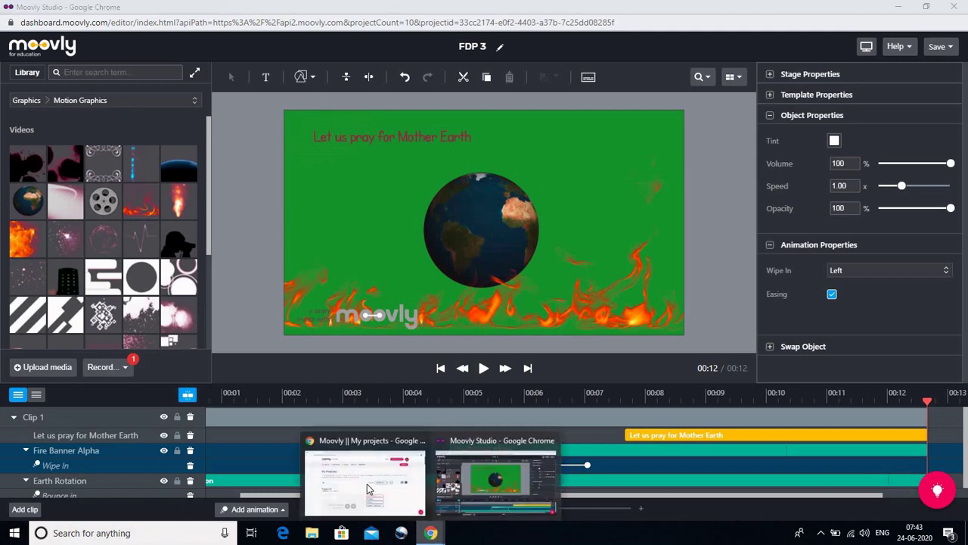
pyautogui.click(369, 488)
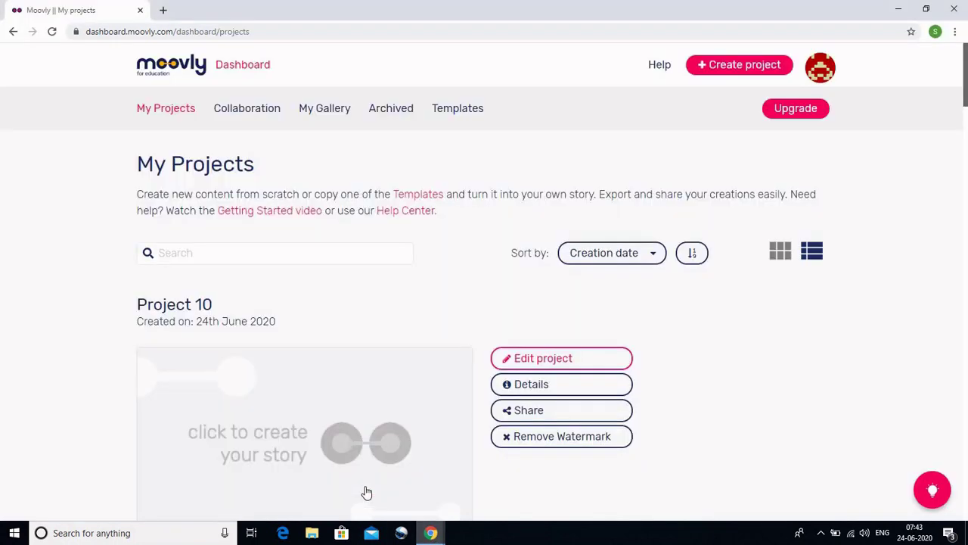
pyautogui.rightClick(907, 189)
pyautogui.click(898, 227)
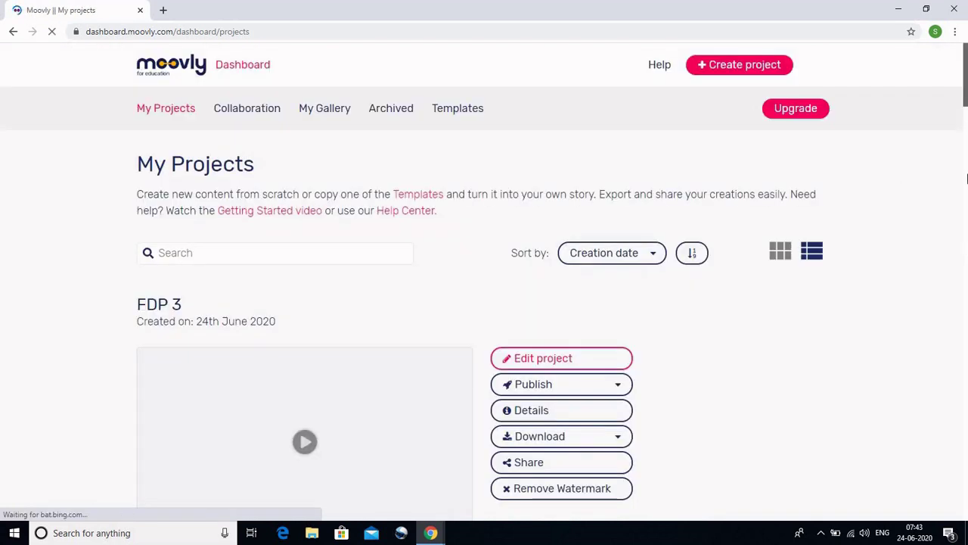
# - Examine the publishing destinations and download formats offered for the FDP 3 project
pyautogui.scroll(-2, 965, 118)
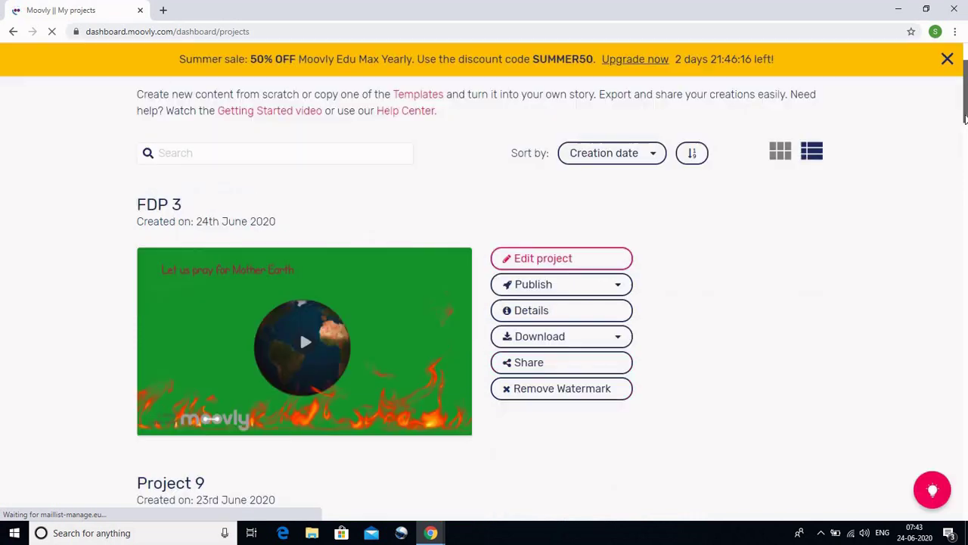
pyautogui.scroll(-2, 965, 118)
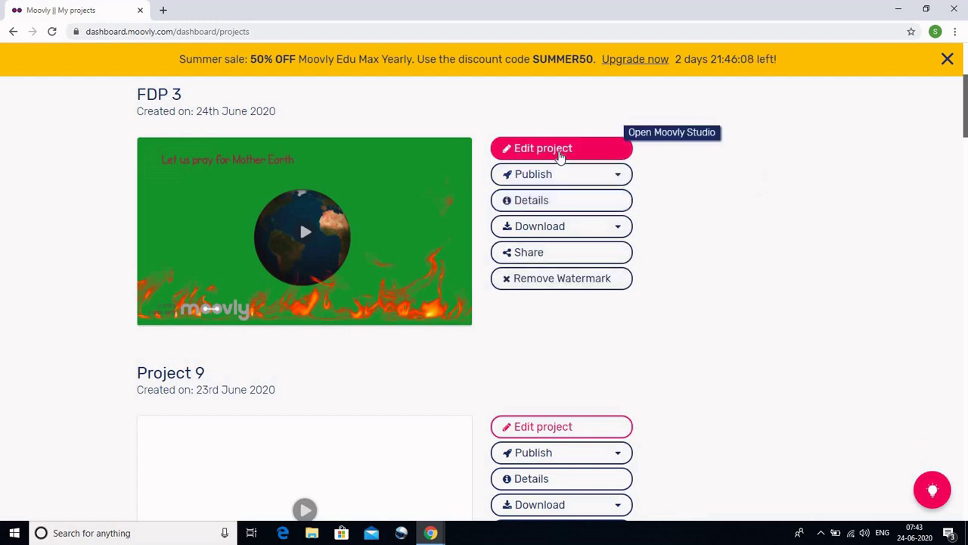
pyautogui.click(622, 176)
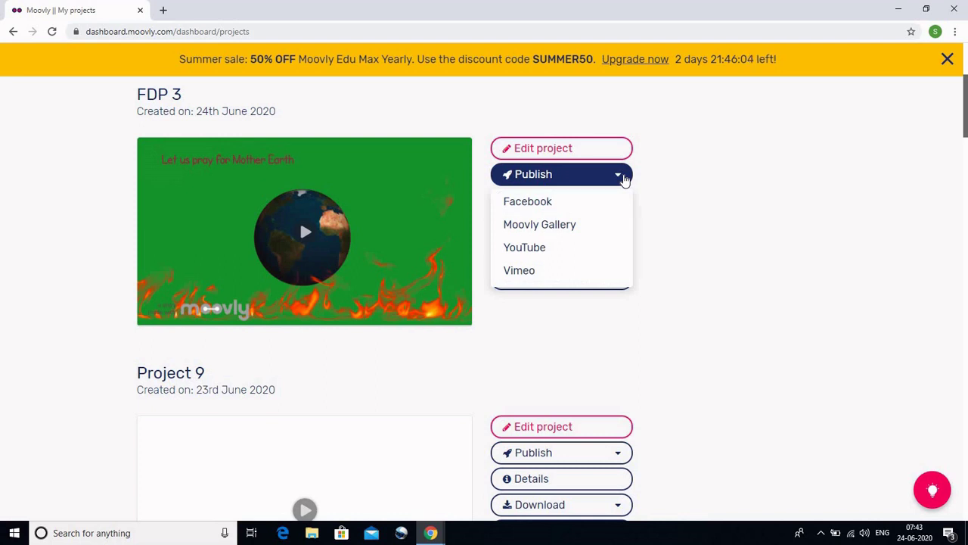
pyautogui.click(668, 198)
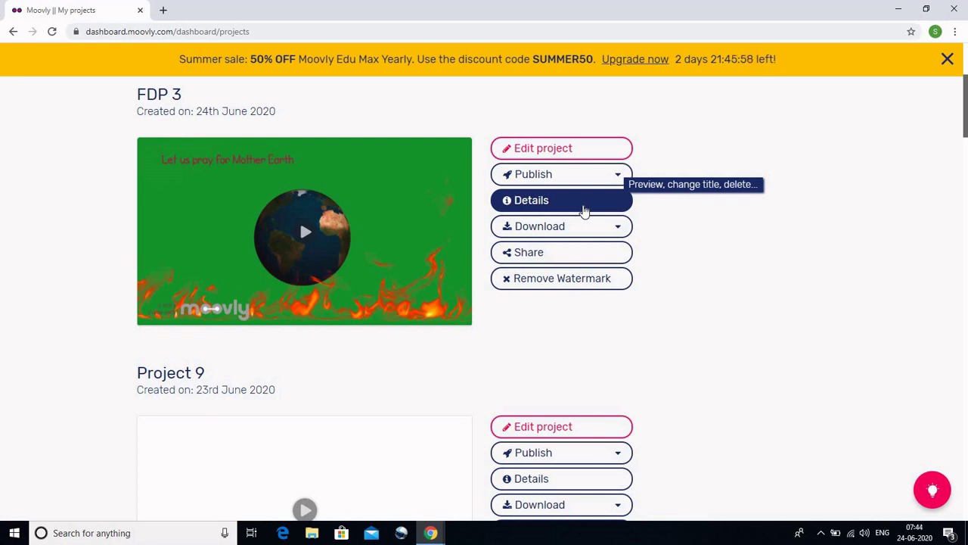
pyautogui.click(620, 229)
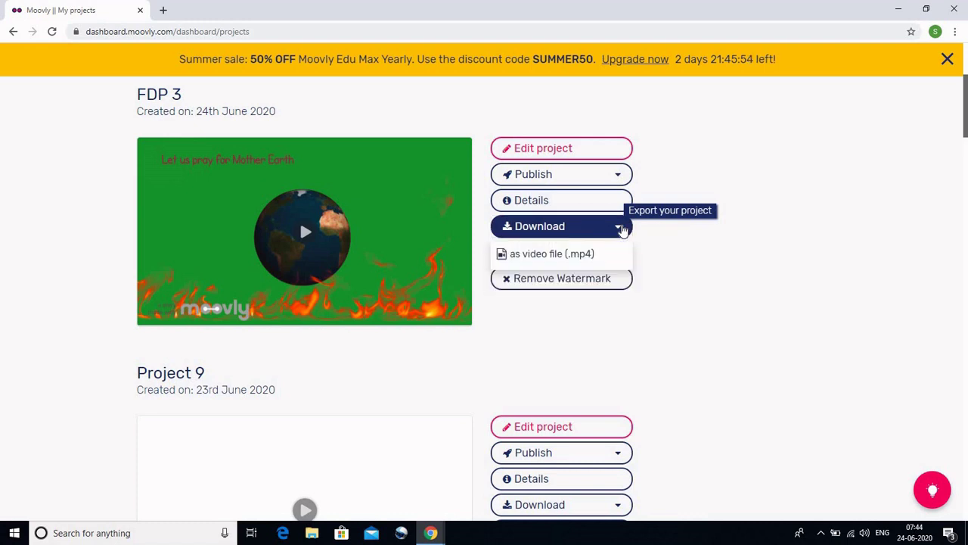
pyautogui.click(753, 219)
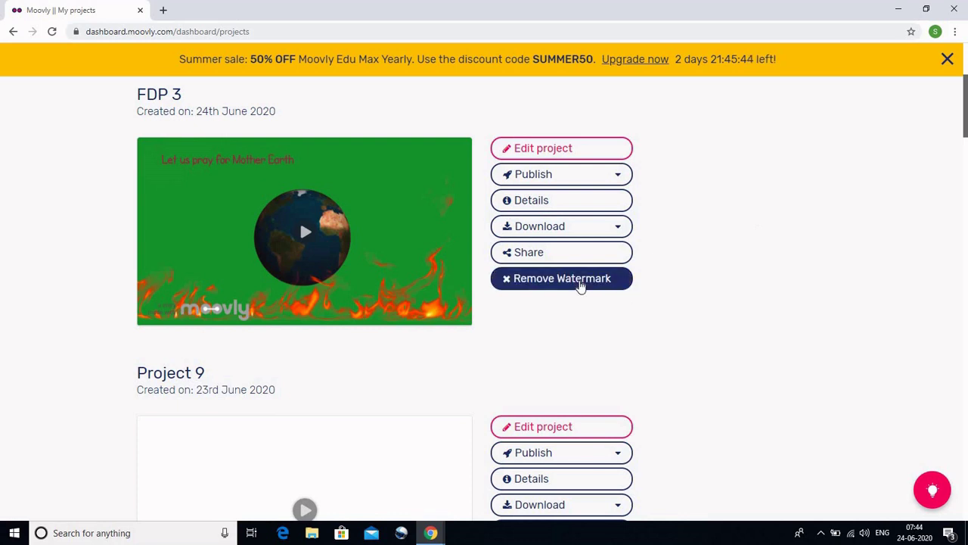
# - Dismiss the summer sale banner and return to the beginning of the My Projects page
pyautogui.click(947, 59)
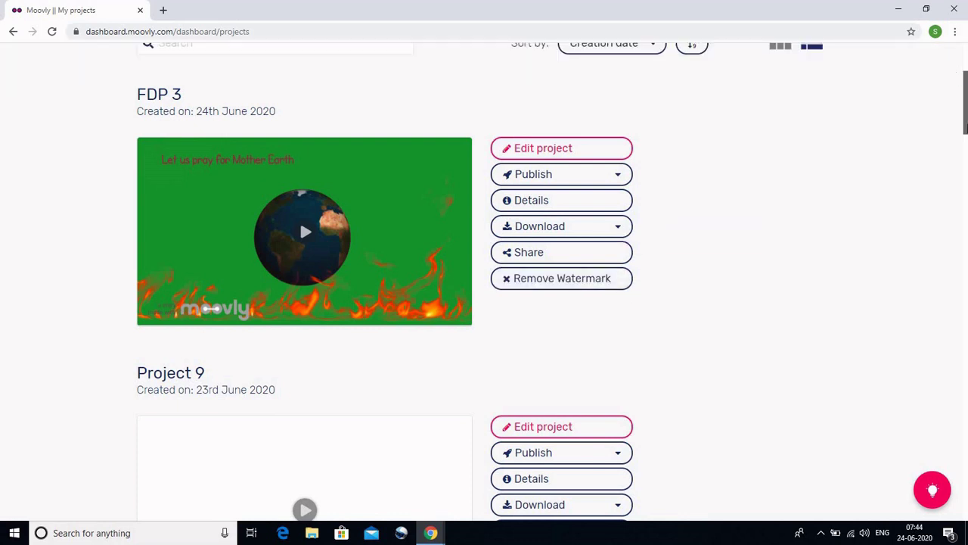
pyautogui.moveTo(966, 61); pyautogui.dragTo(965, 27)
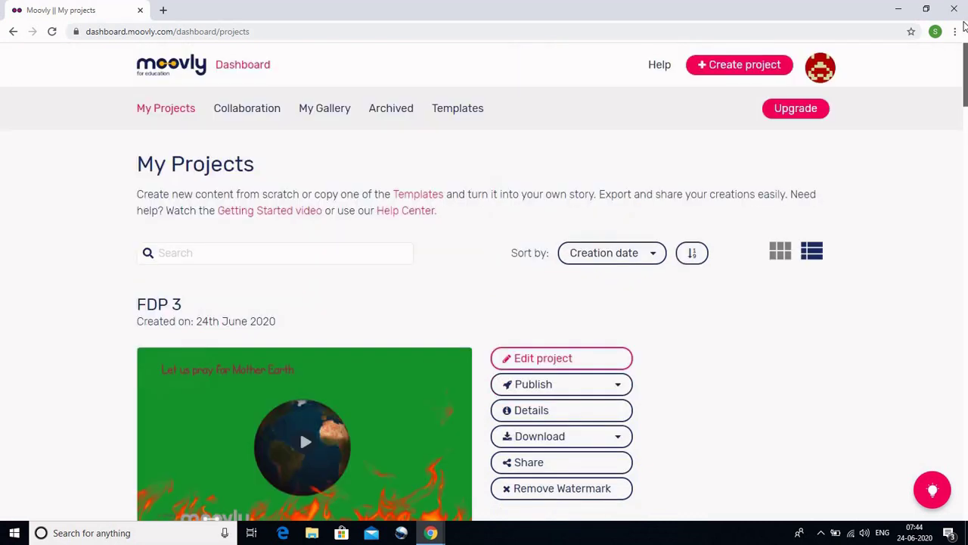